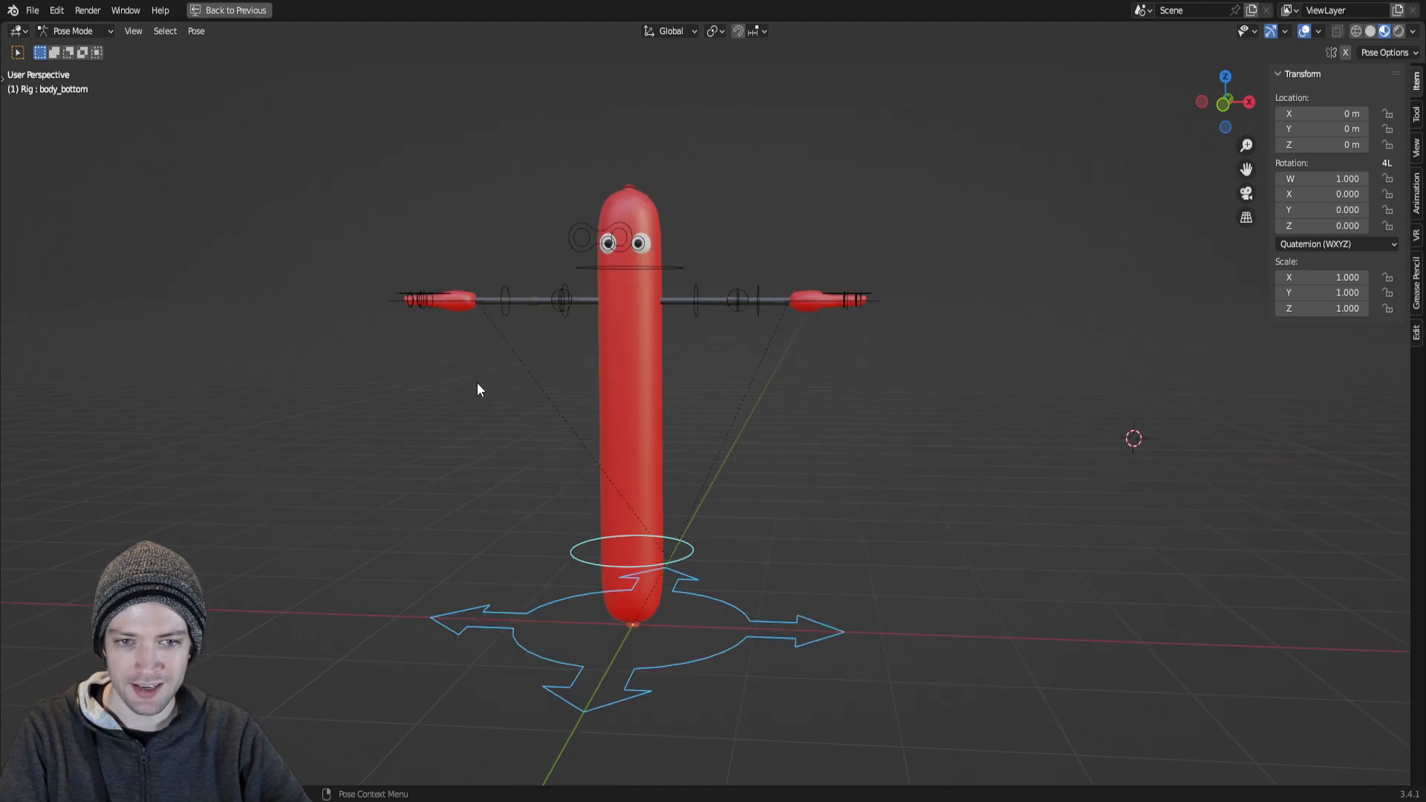
Step: Try bending the lower body by rotating the body_bottom control in front view
middle_click_drag(493, 411, 477, 492)
key("alt+a")
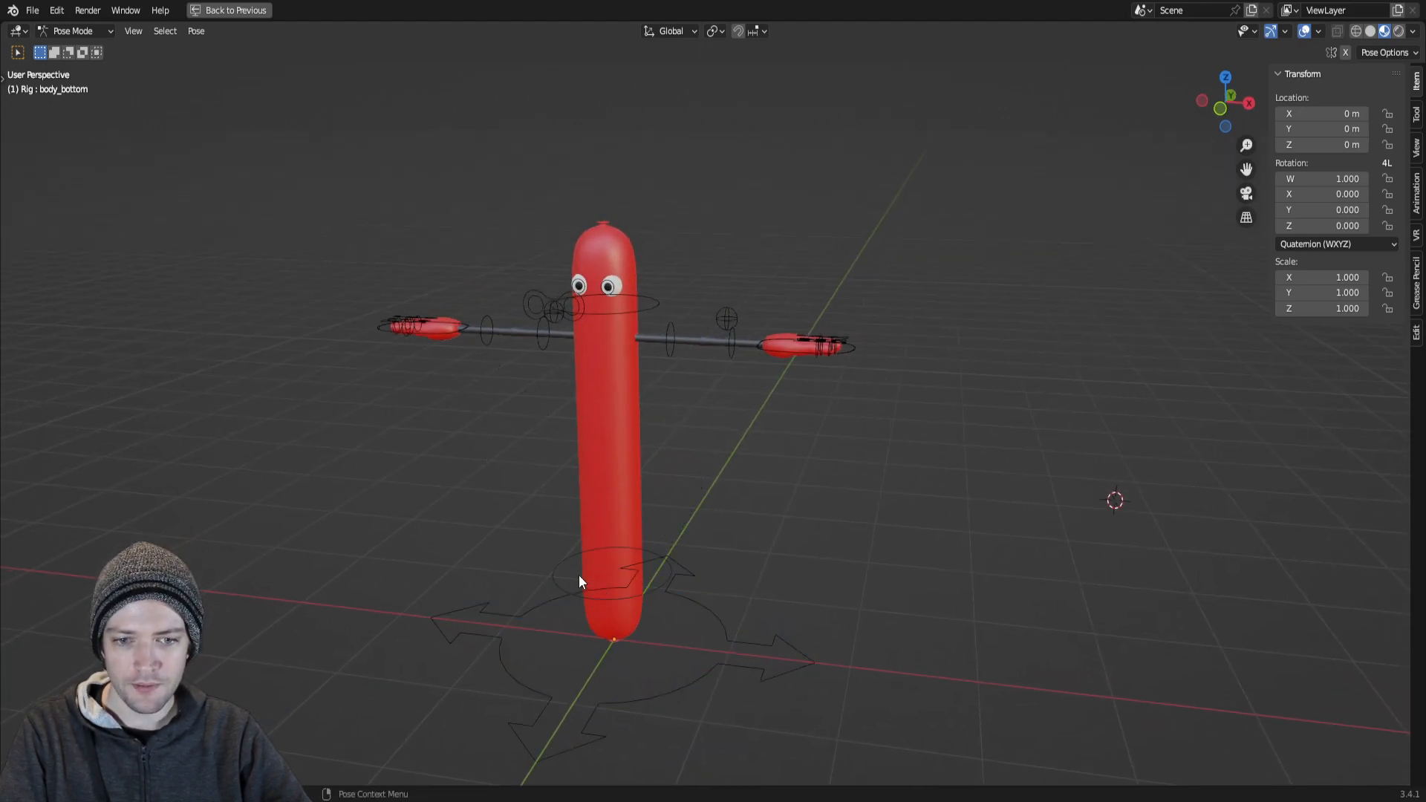
middle_click_drag(555, 574, 509, 462)
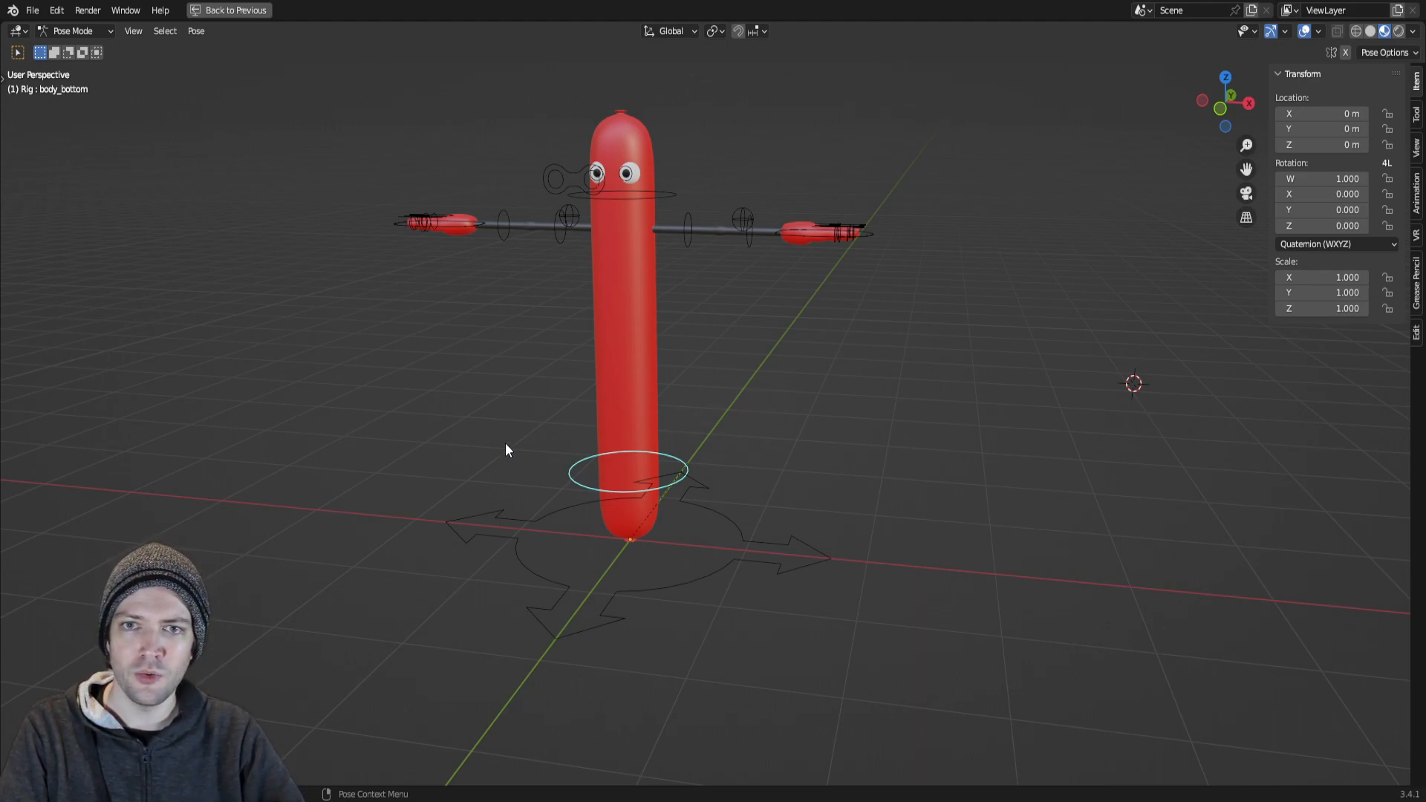
scroll(480, 406, "down", 3)
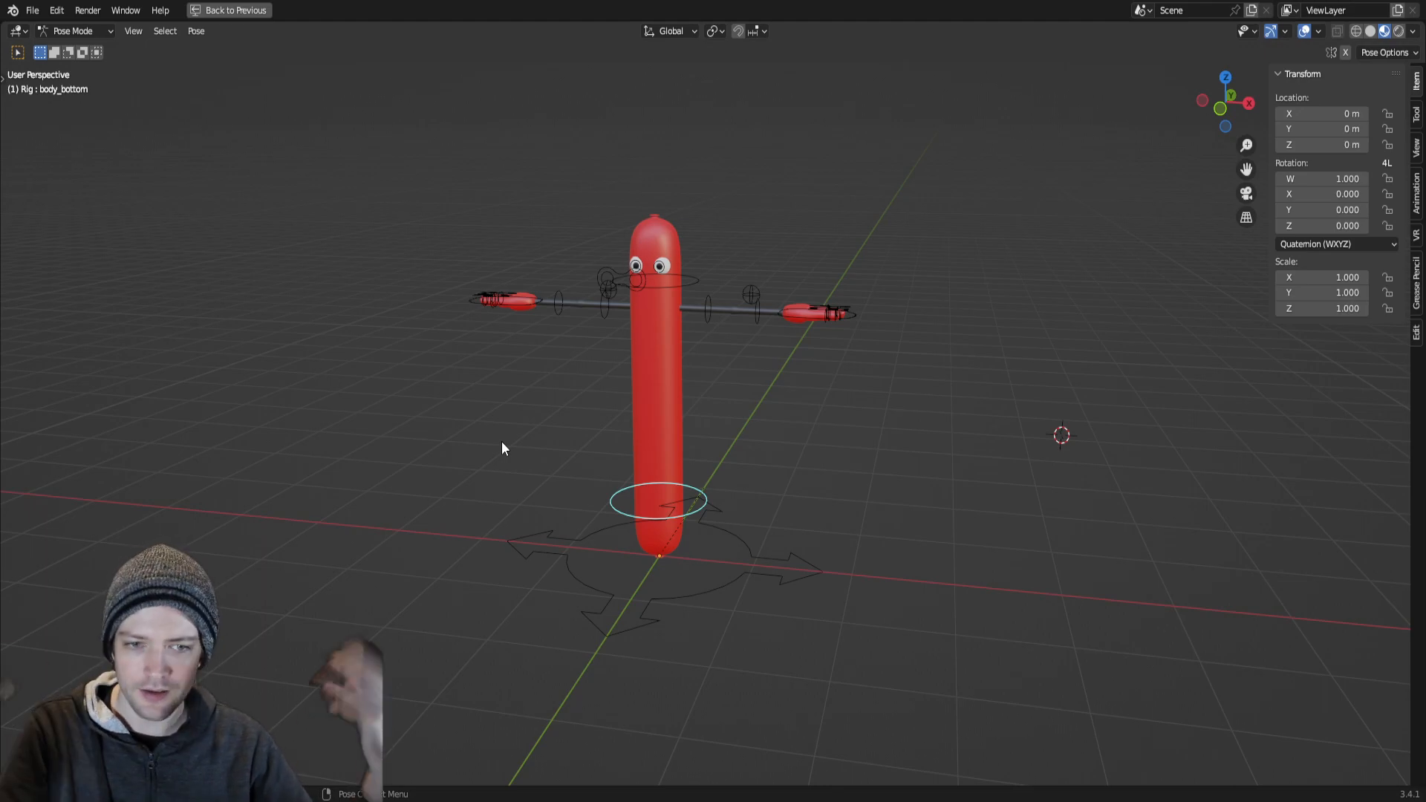
scroll(558, 451, "up", 4)
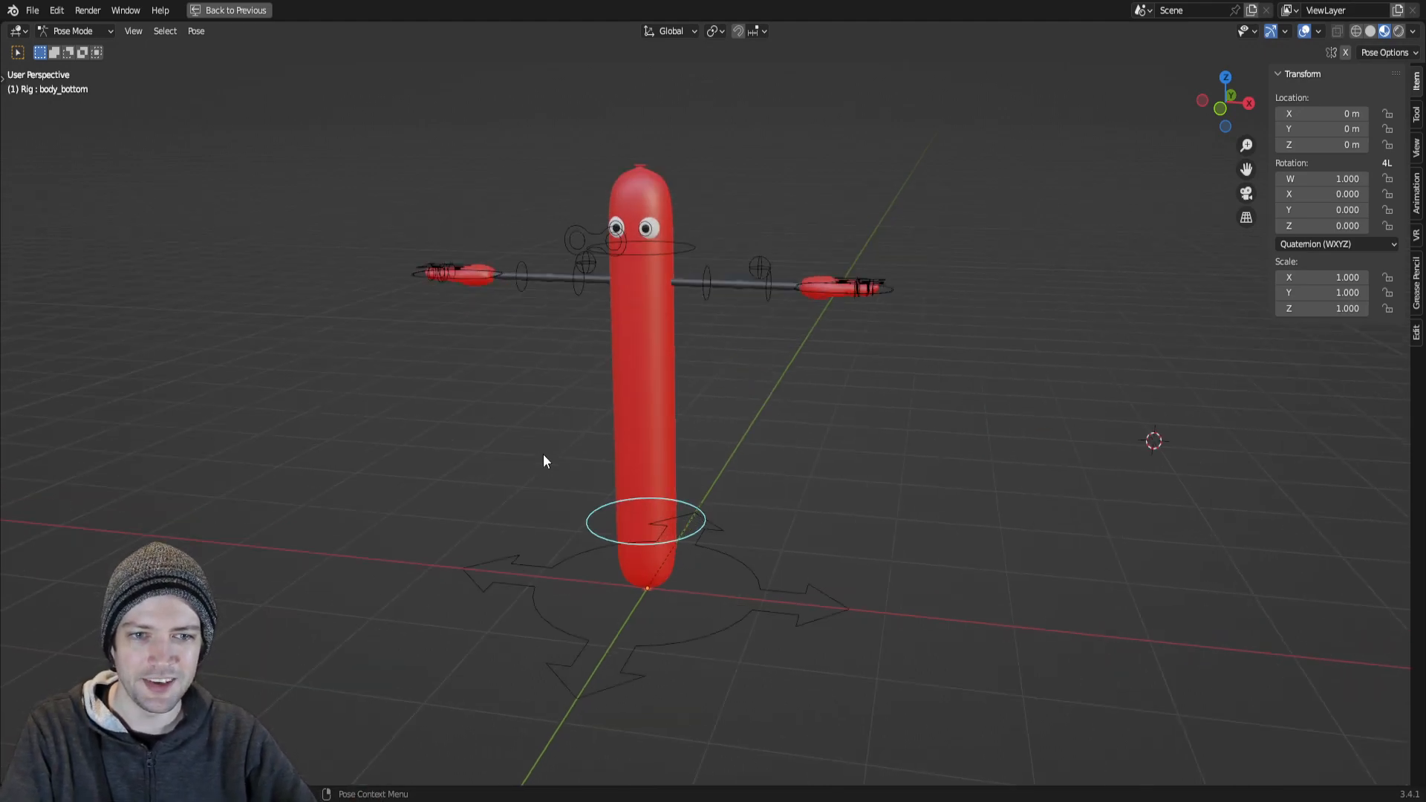
key("KP_1")
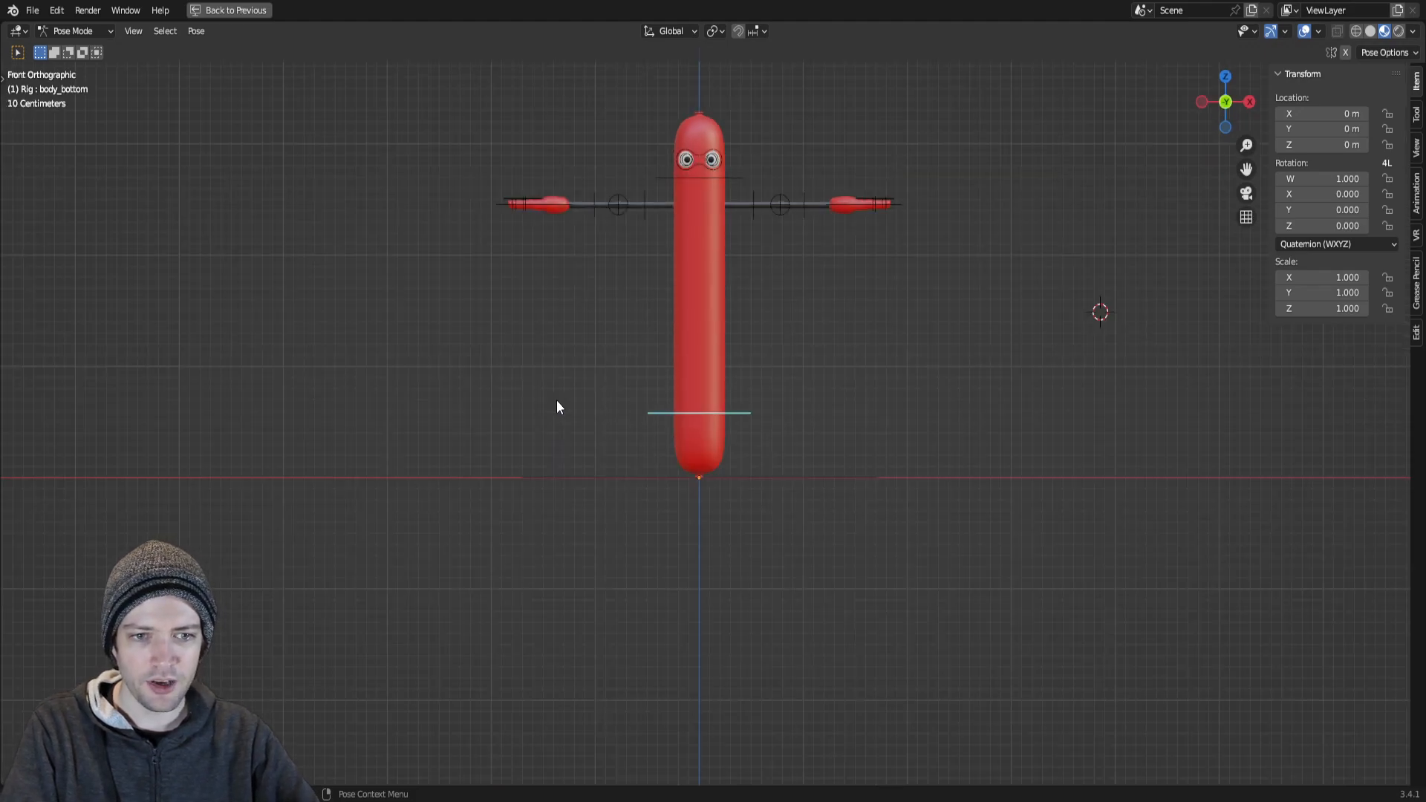
key("r")
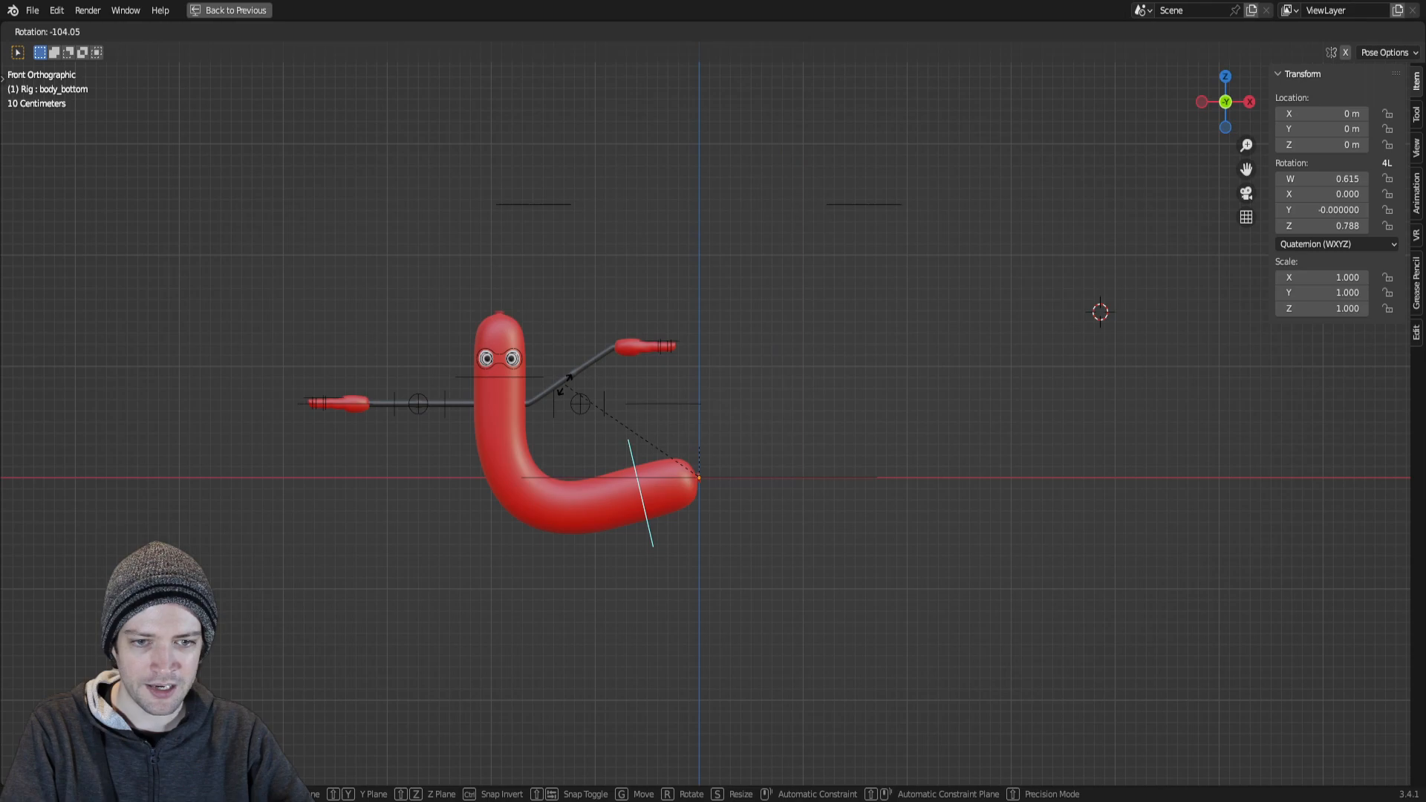
key("Escape")
Step: Try sliding the whole character along the global X axis with the root control
middle_click_drag(908, 416, 698, 371)
left_click(698, 371)
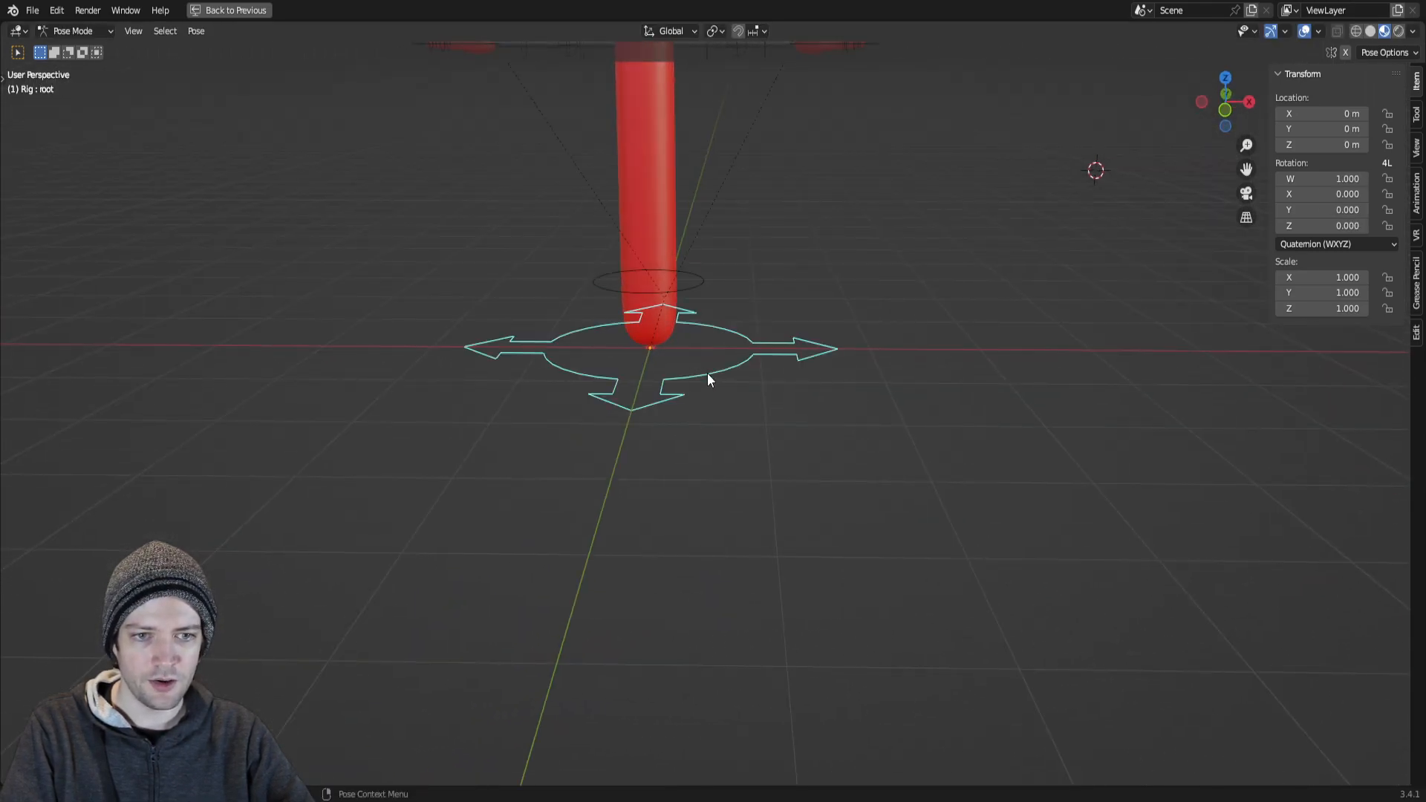
key("g")
key("x")
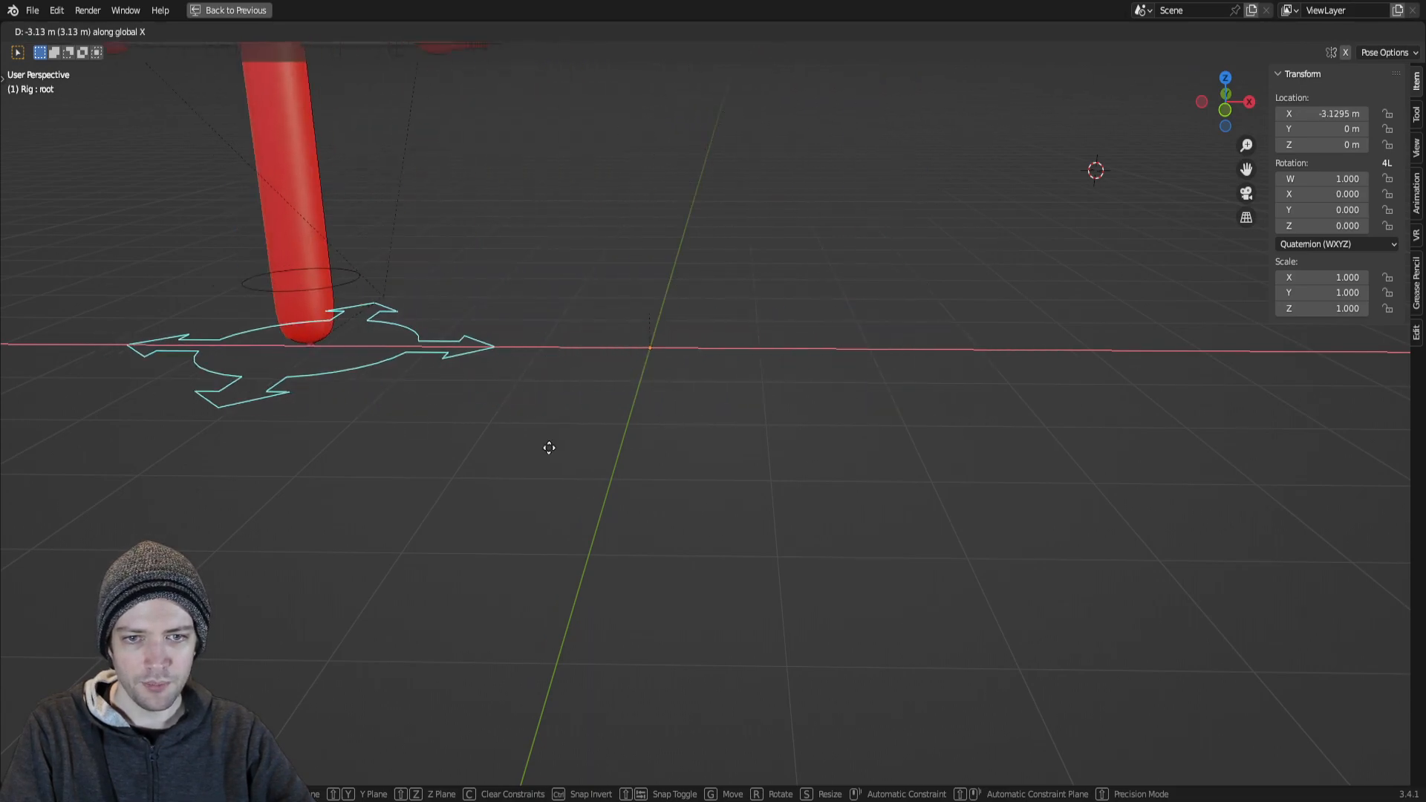
key("Escape")
middle_click_drag(665, 434, 728, 603)
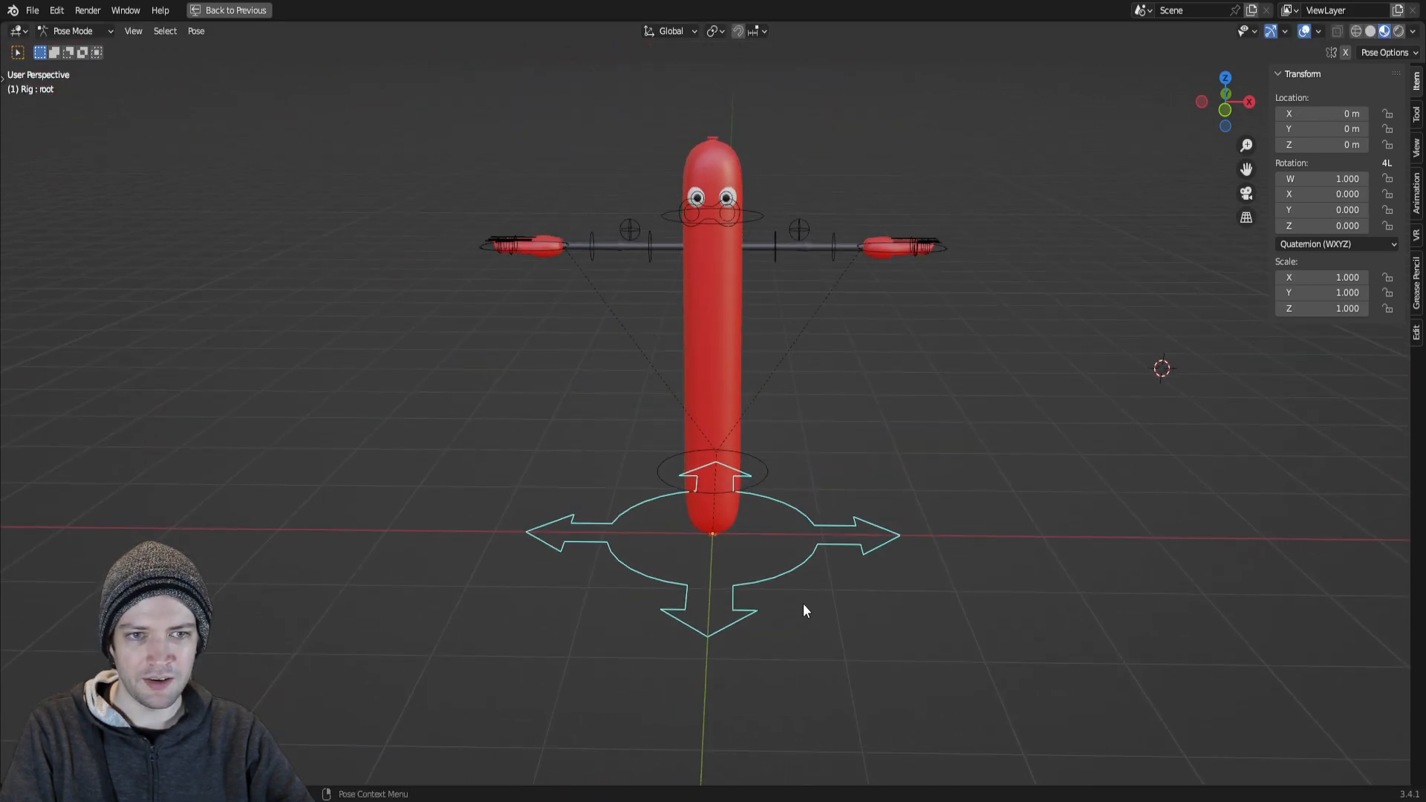
middle_click_drag(1006, 536, 951, 452)
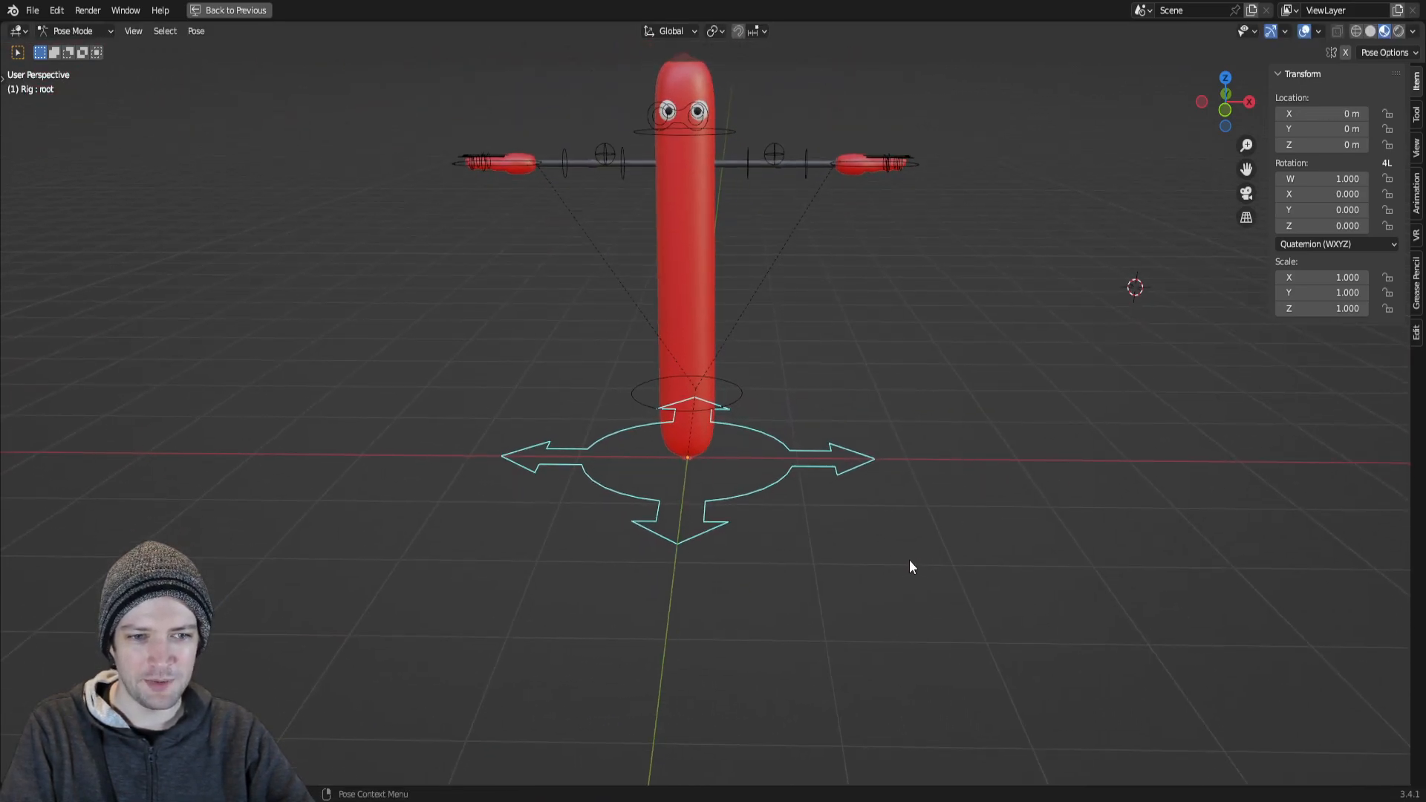
key("g")
key("x")
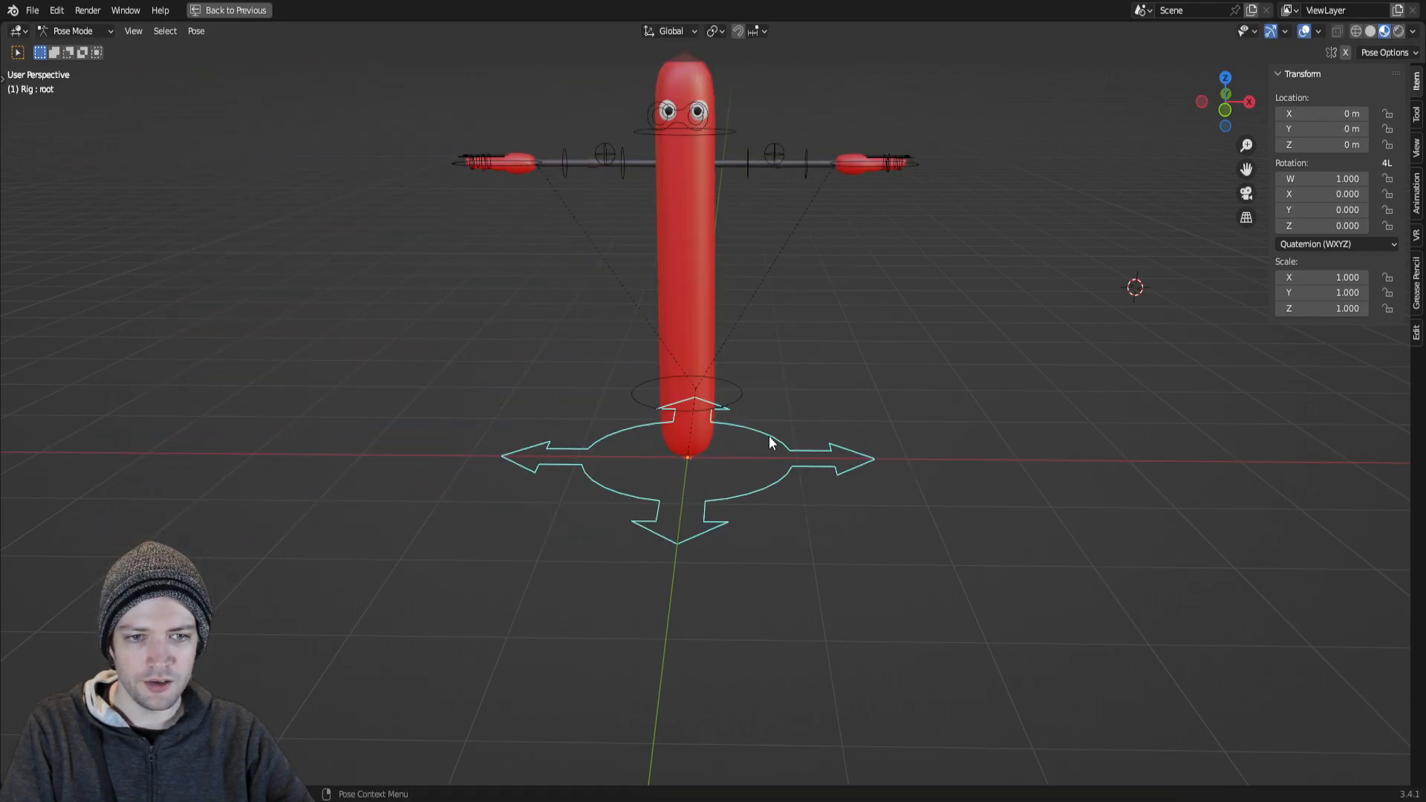
right_click(751, 452)
Step: Rotate the body_bottom control in front view to a quaternion of about W 0.879, Z -0.477
mouse_move(751, 452)
middle_mouse_down()
mouse_move(774, 494)
mouse_move(758, 465)
middle_mouse_up()
scroll(724, 470, "up", 2)
middle_click_drag(685, 501, 679, 476)
left_click(639, 449)
scroll(728, 447, "down", 2)
key("KP_1")
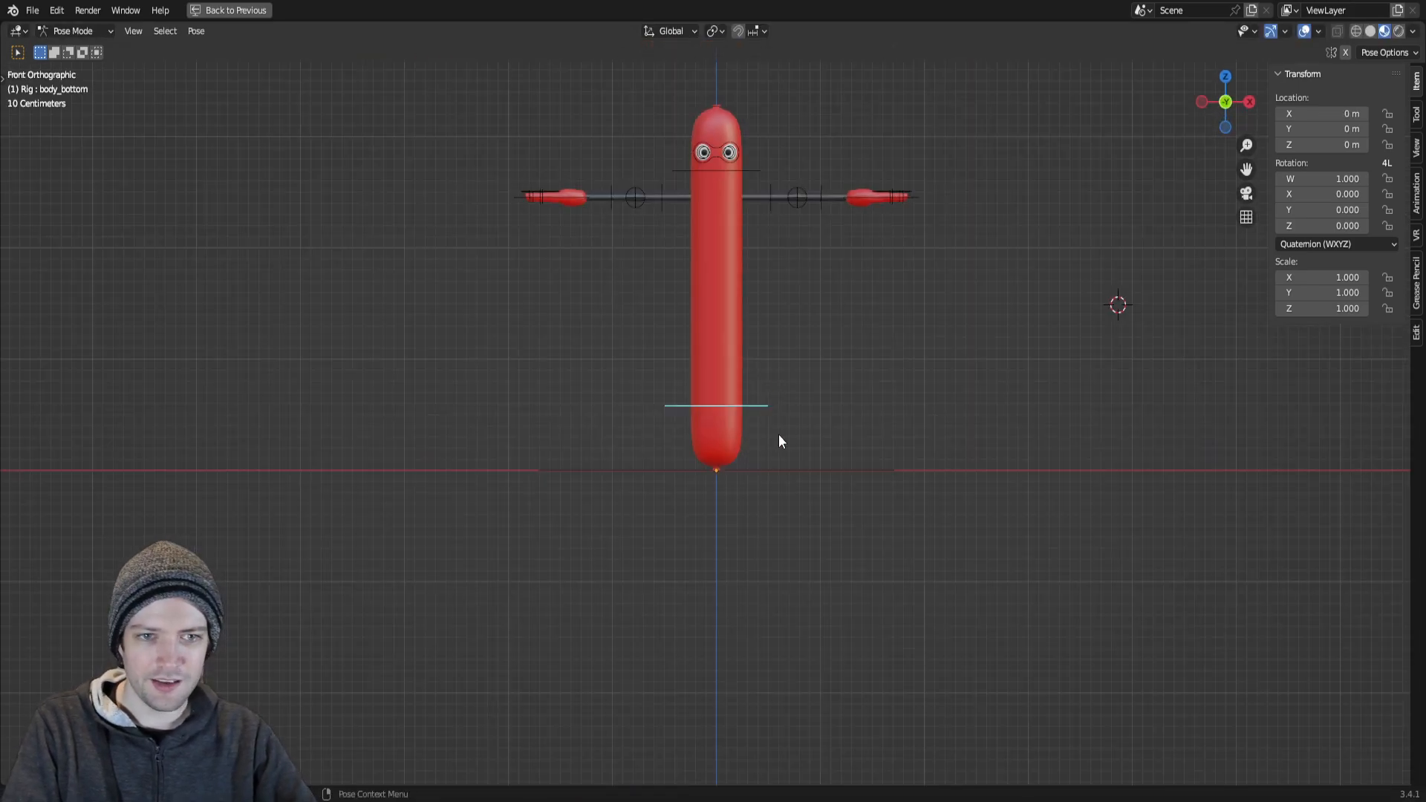
key("r")
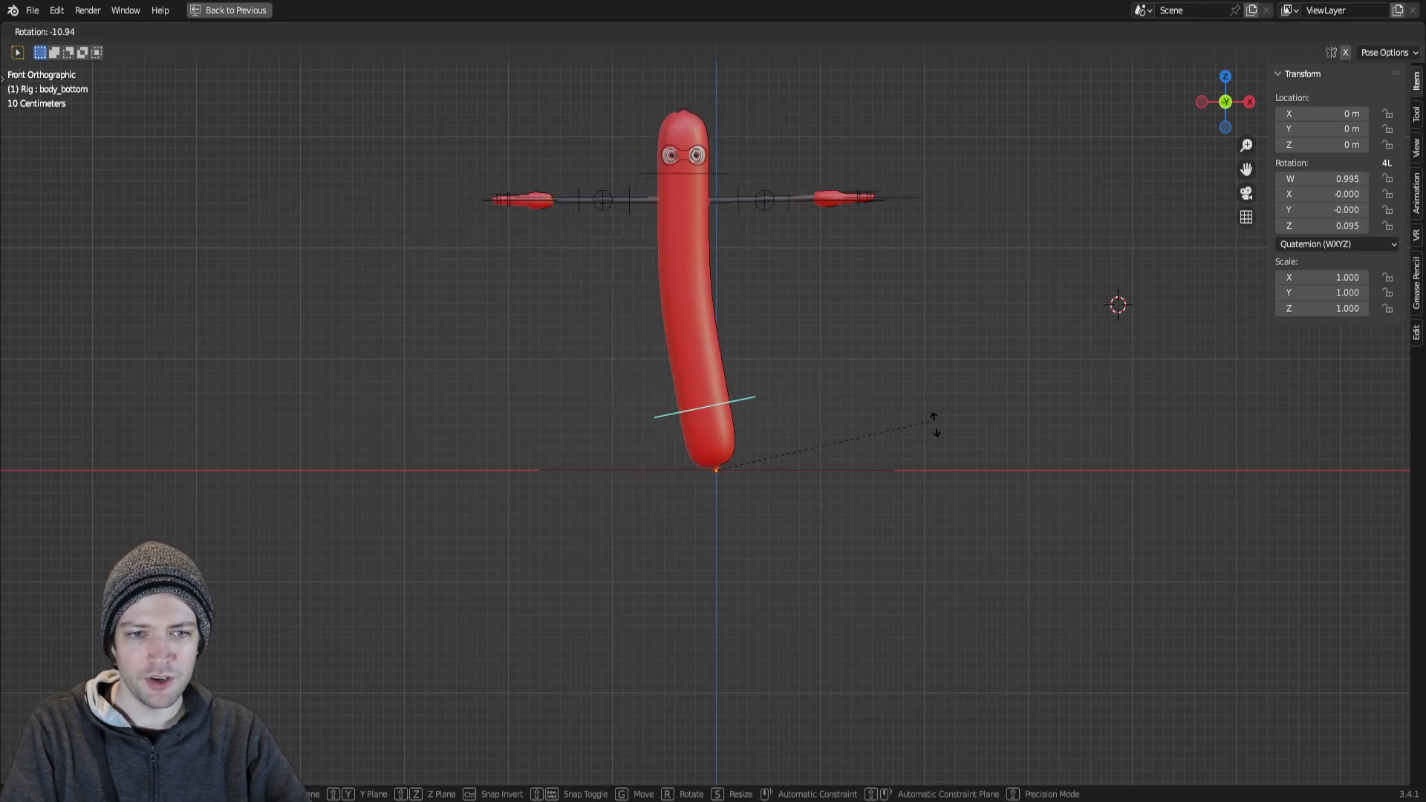
left_click(821, 646)
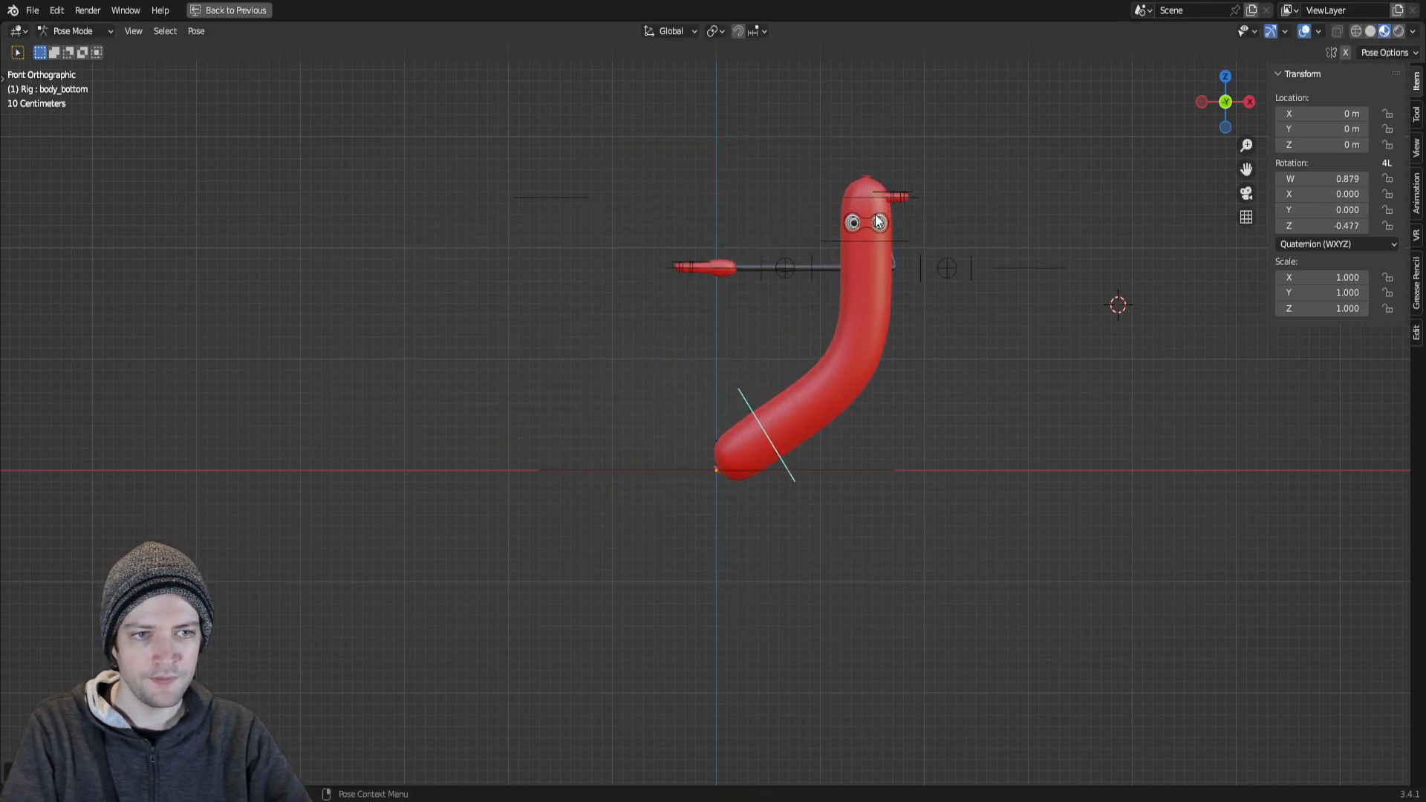
Step: Try curling the upper body by rotating the body_top control, and undo the lower body bend
left_click(844, 246)
key("r")
key("Escape")
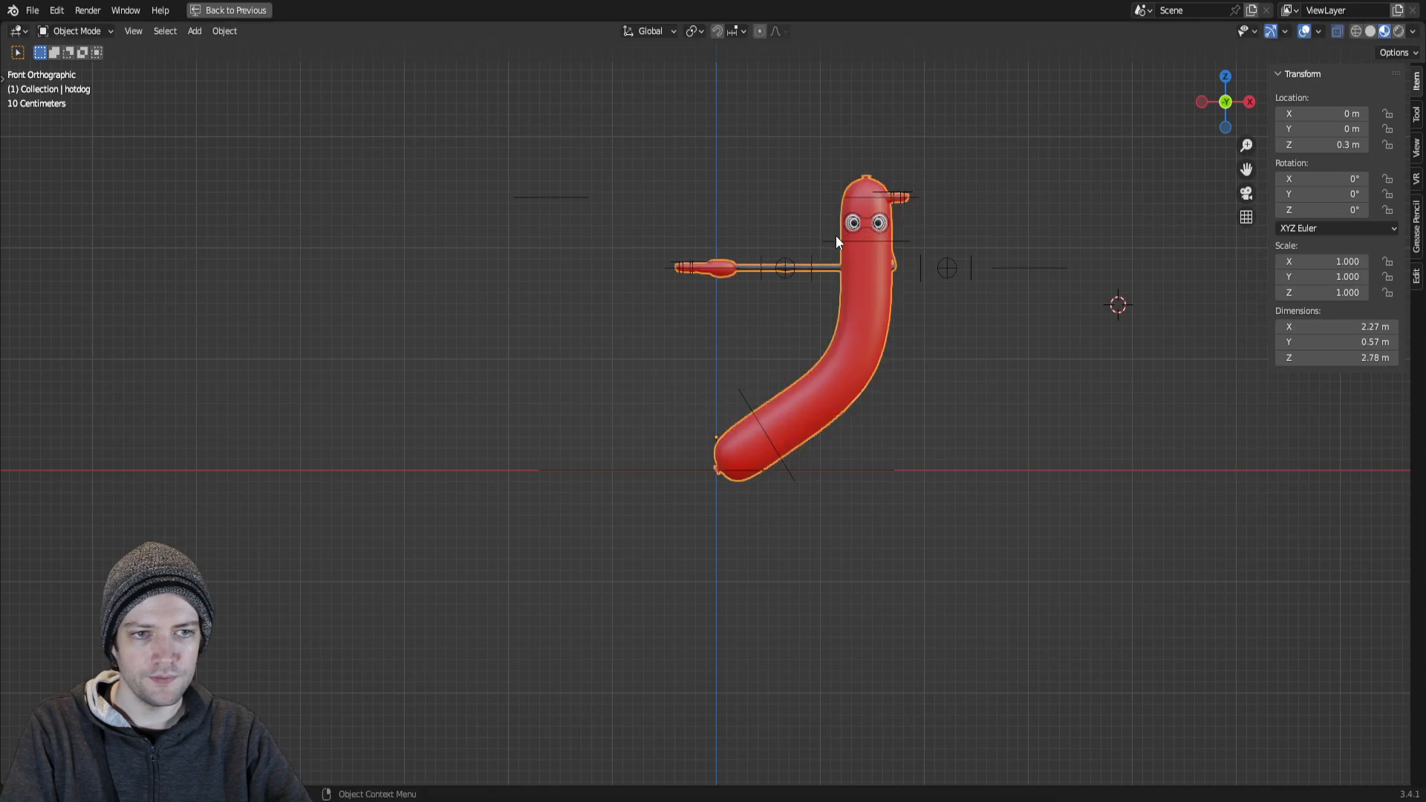
key("r")
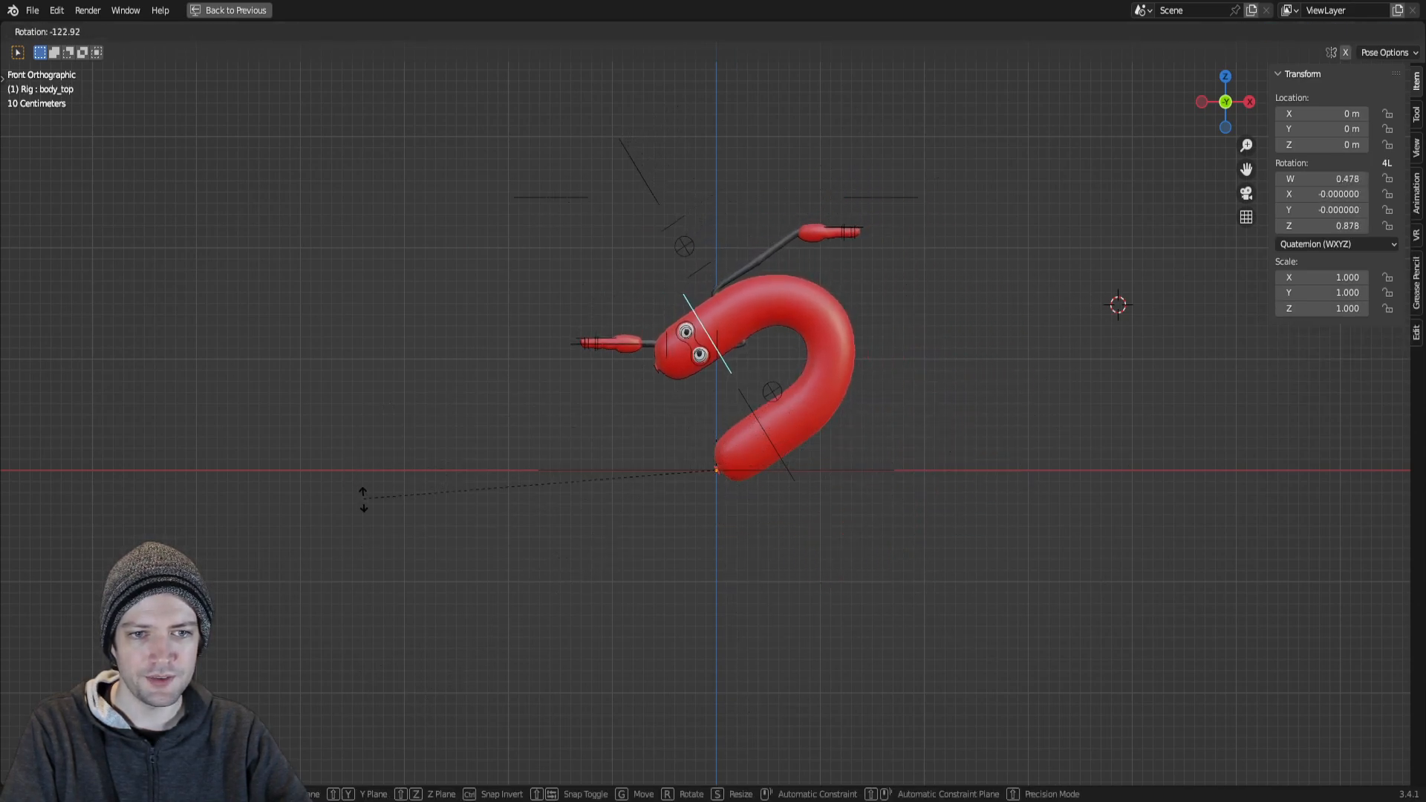
key("Escape")
key("ctrl+z")
key("ctrl+z")
key("ctrl+z")
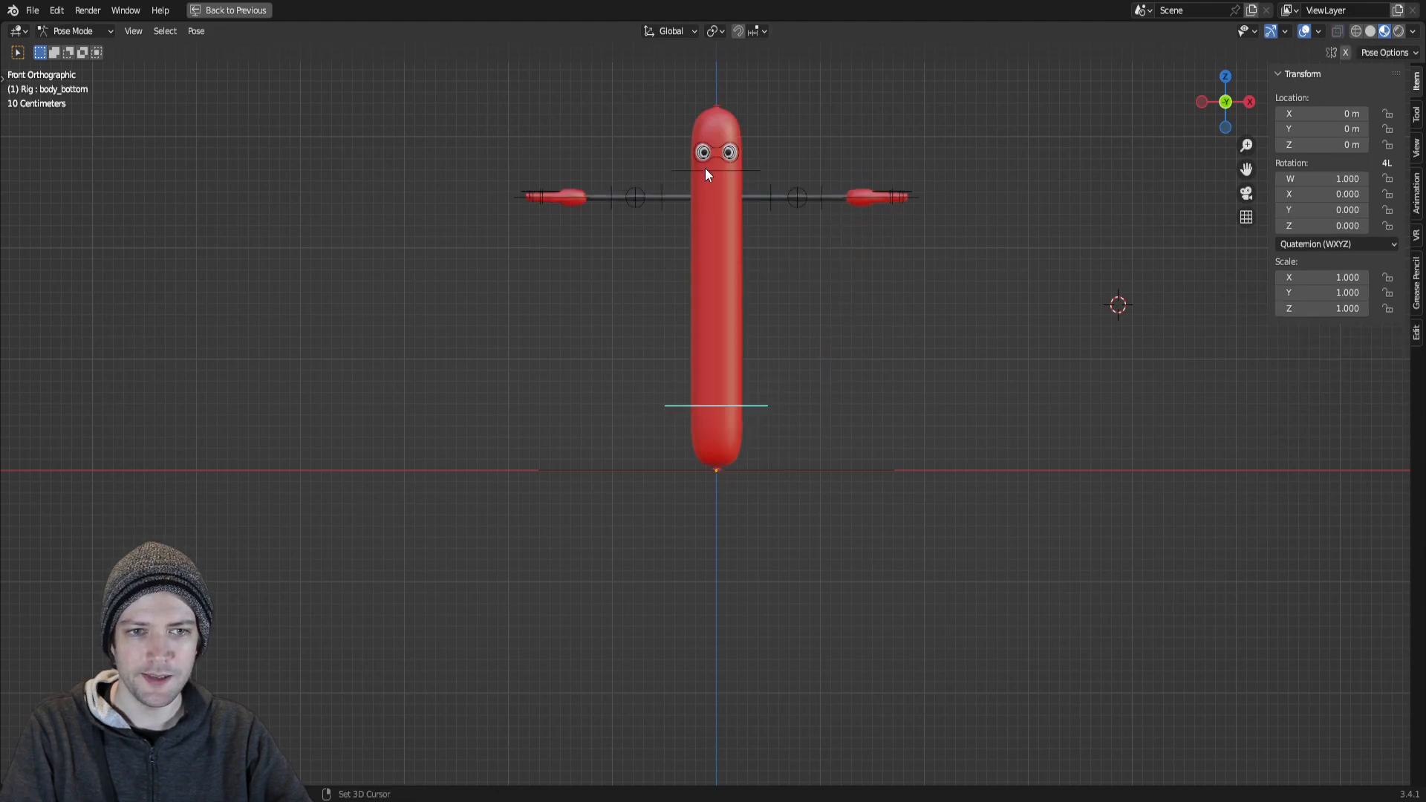
Step: Move the eye_target control along the global X axis to an X location of about 0.567 m
middle_click_drag(705, 170, 551, 338, "shift")
scroll(513, 349, "up", 2)
middle_click_drag(528, 287, 613, 499, "shift")
scroll(535, 582, "up", 3)
middle_click_drag(534, 582, 724, 490, "shift")
left_click(595, 489)
key("g")
key("x")
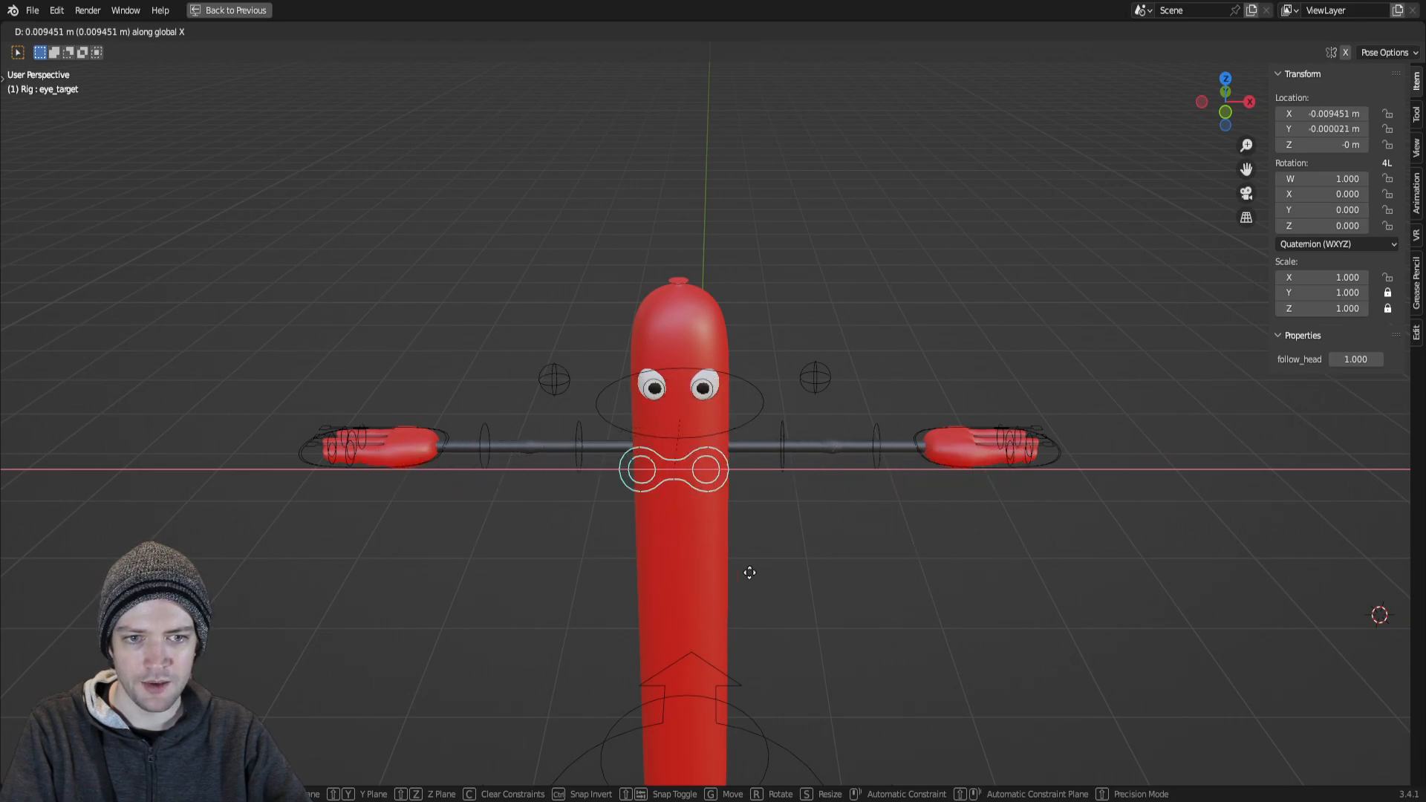
left_click(595, 563)
Step: Bend the lower body by rotating the body_bottom control about the global Y axis, and select the eye_target control
middle_click_drag(595, 563, 693, 423)
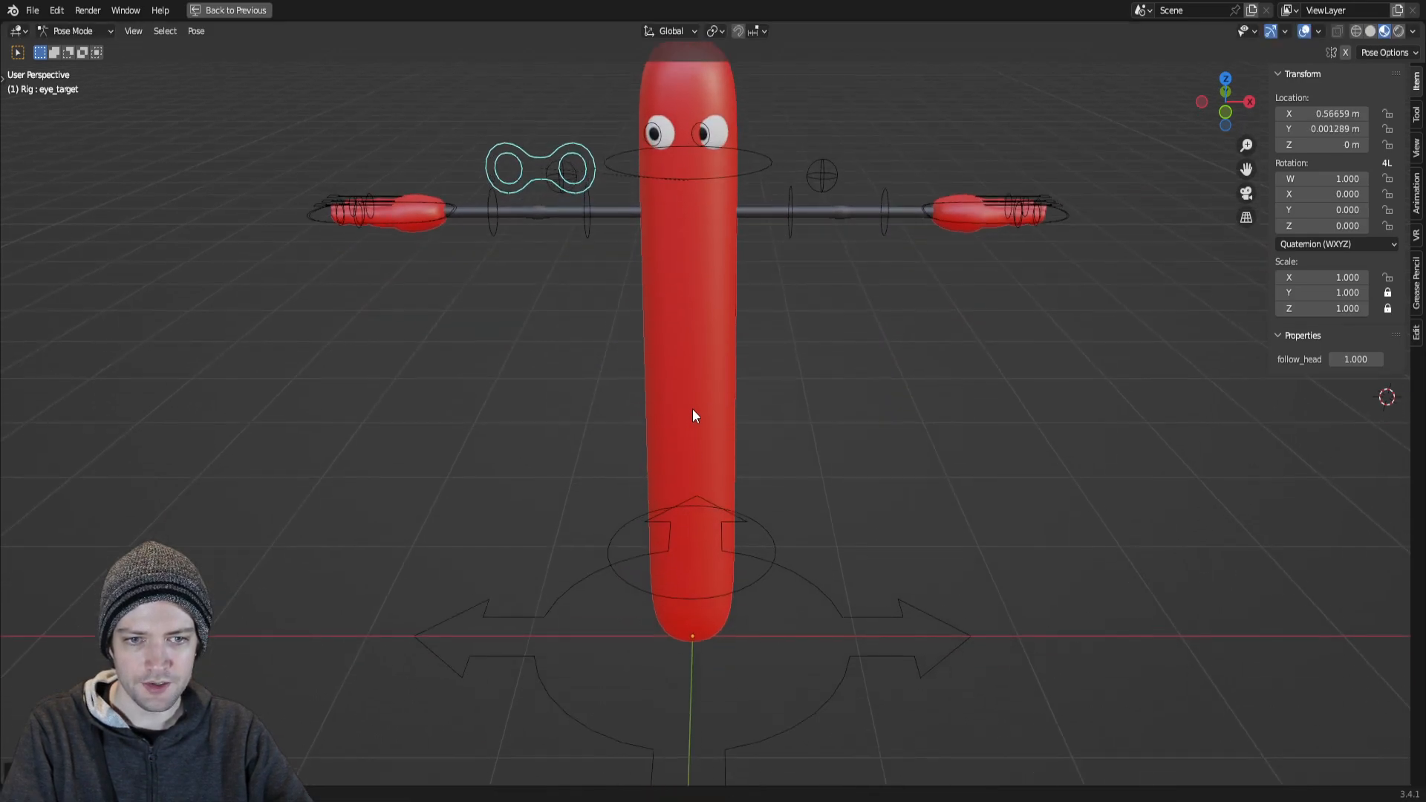
scroll(693, 421, "down", 2)
left_click(692, 529)
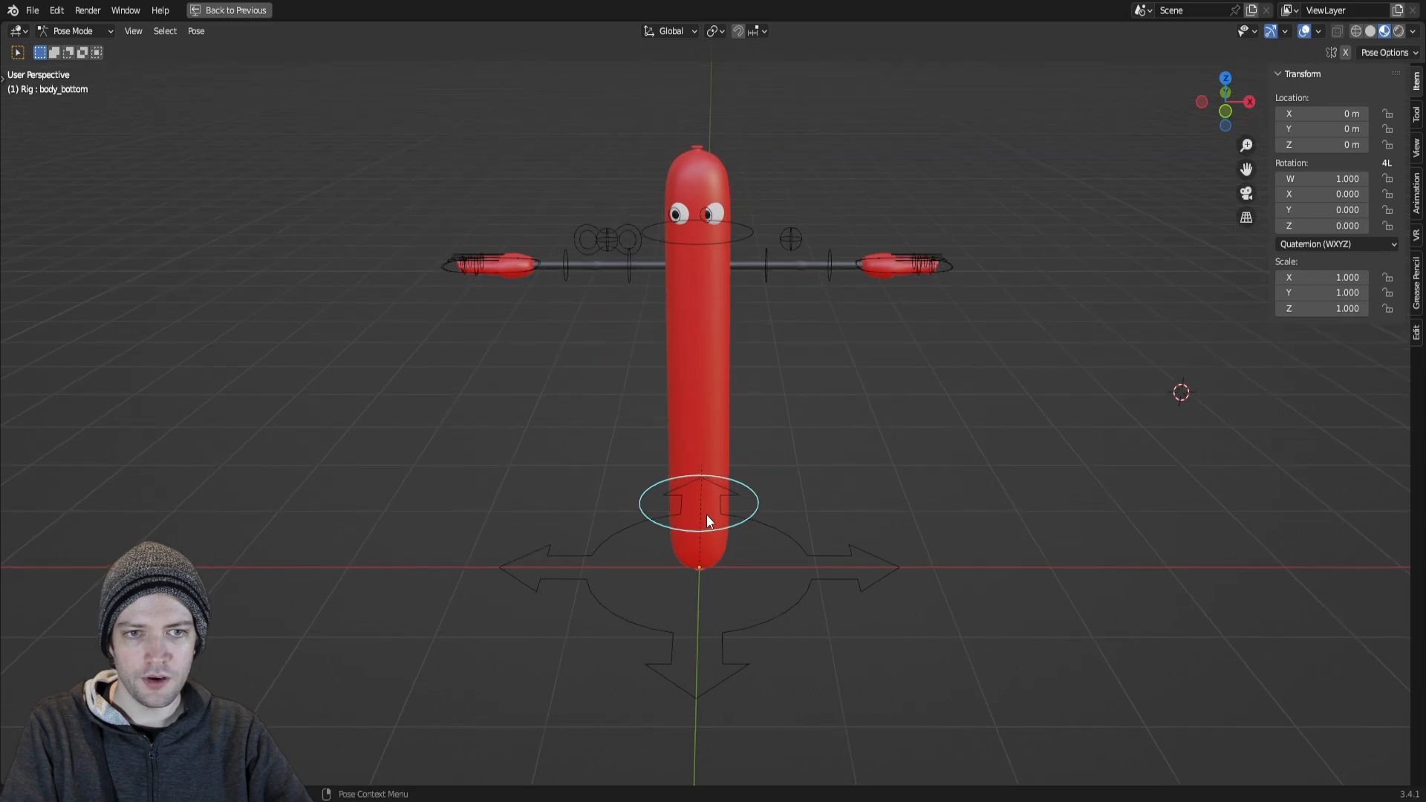
key("r")
key("y")
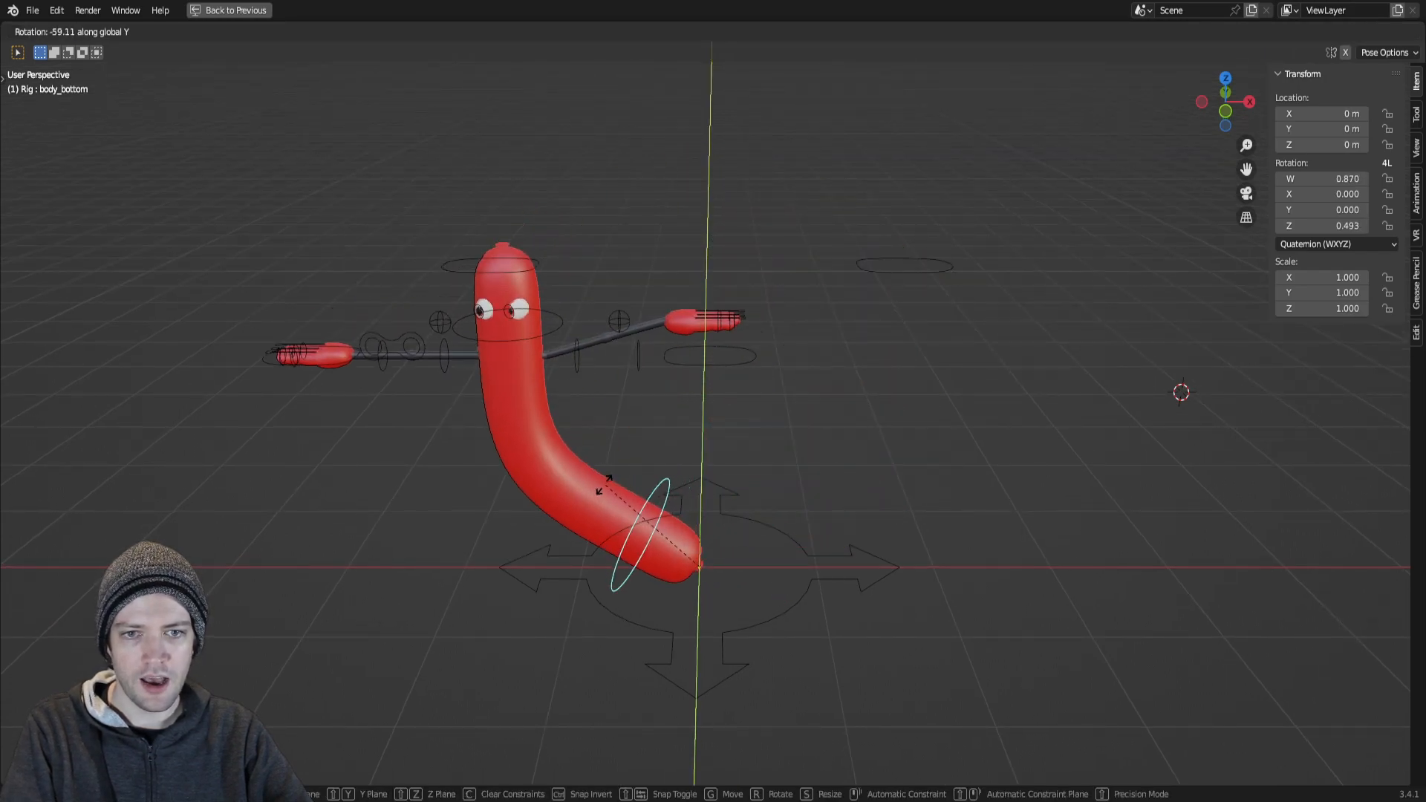
left_click(790, 503)
left_click(786, 312)
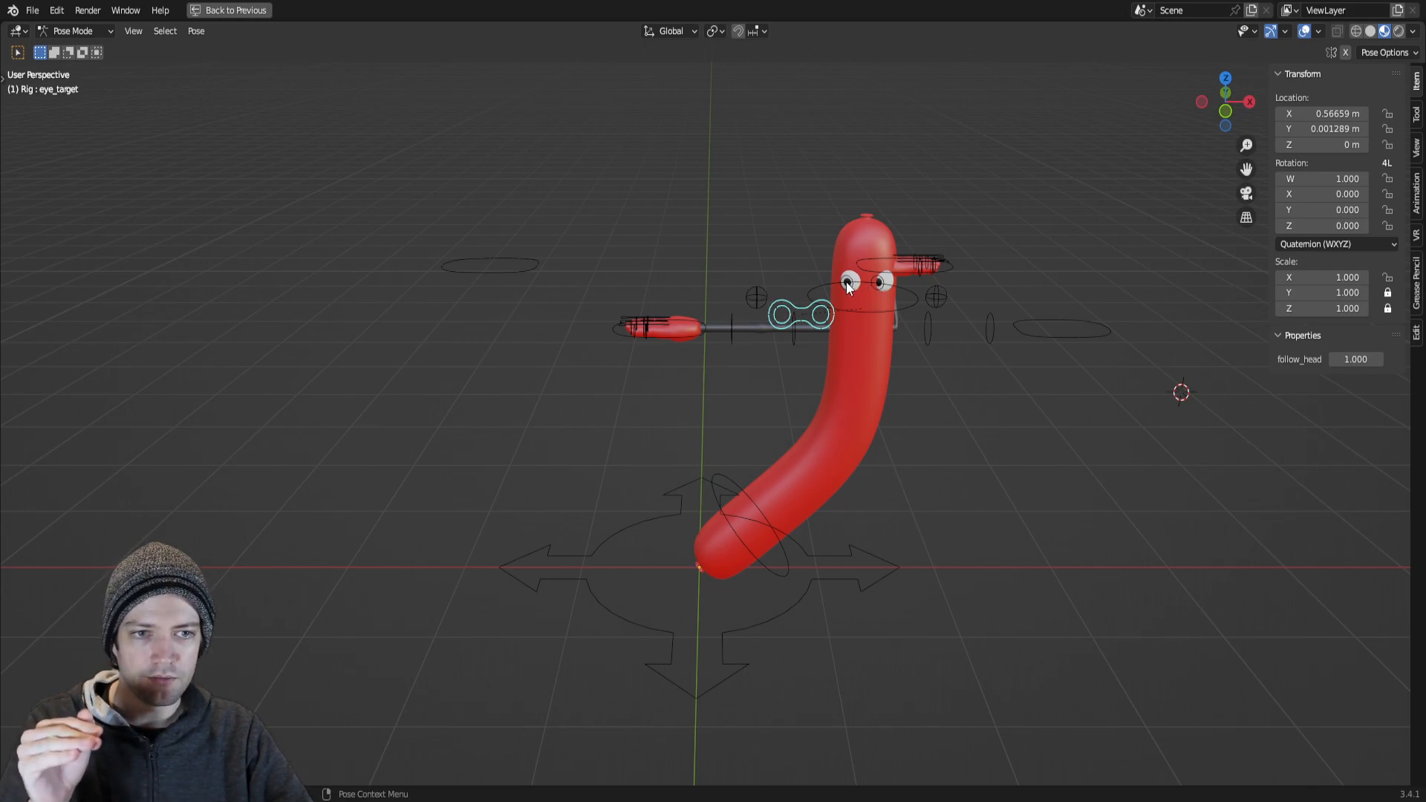
Step: Clear the rotation of the body_bottom control
left_click(732, 479)
key("ctrl+z")
key("ctrl+shift+z")
key("alt+r")
Step: Clear the eye_target control's location and set its follow_head property to 0
left_click(633, 242)
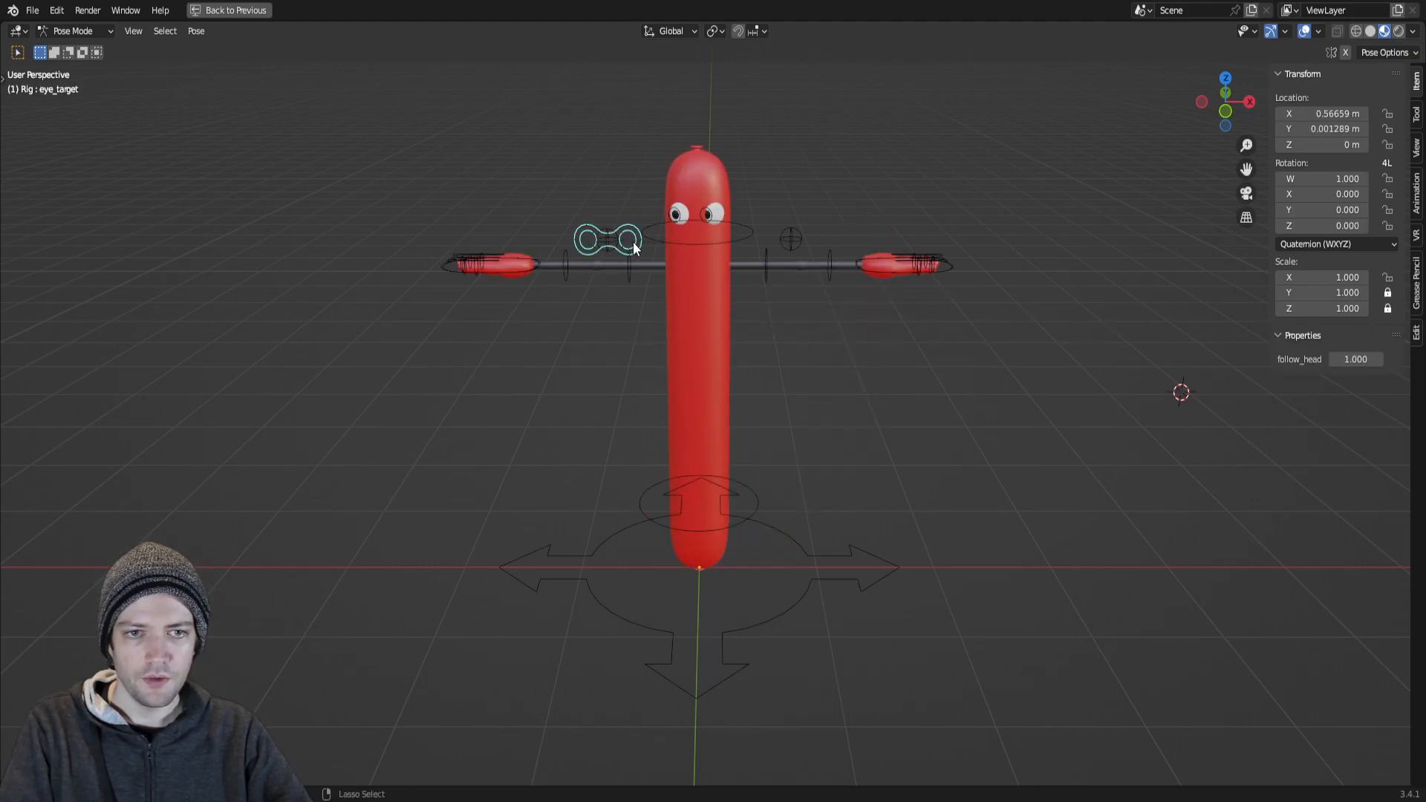
key("alt+g")
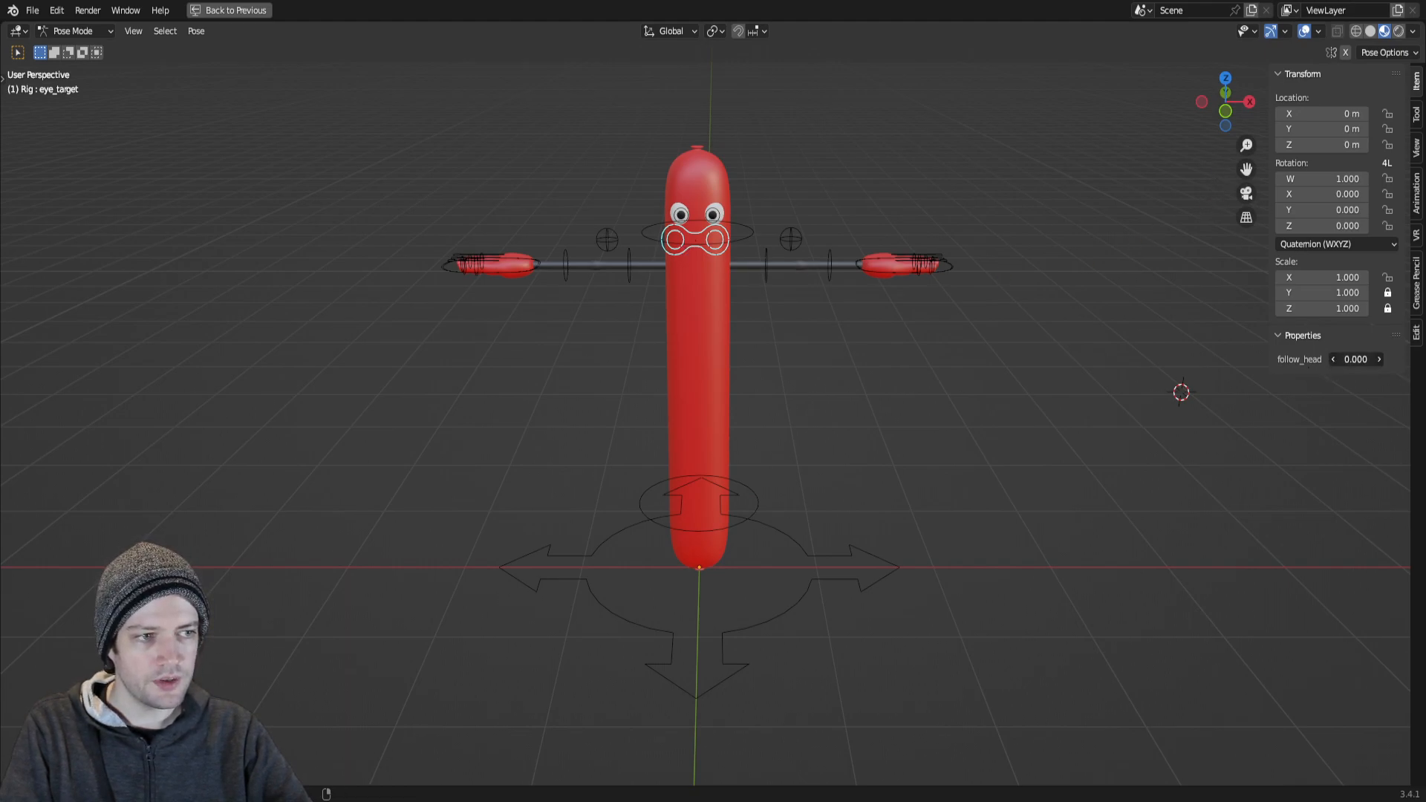
Step: Move the eye_target control along the global X axis to an X location of about 3.86 m
key("g")
key("x")
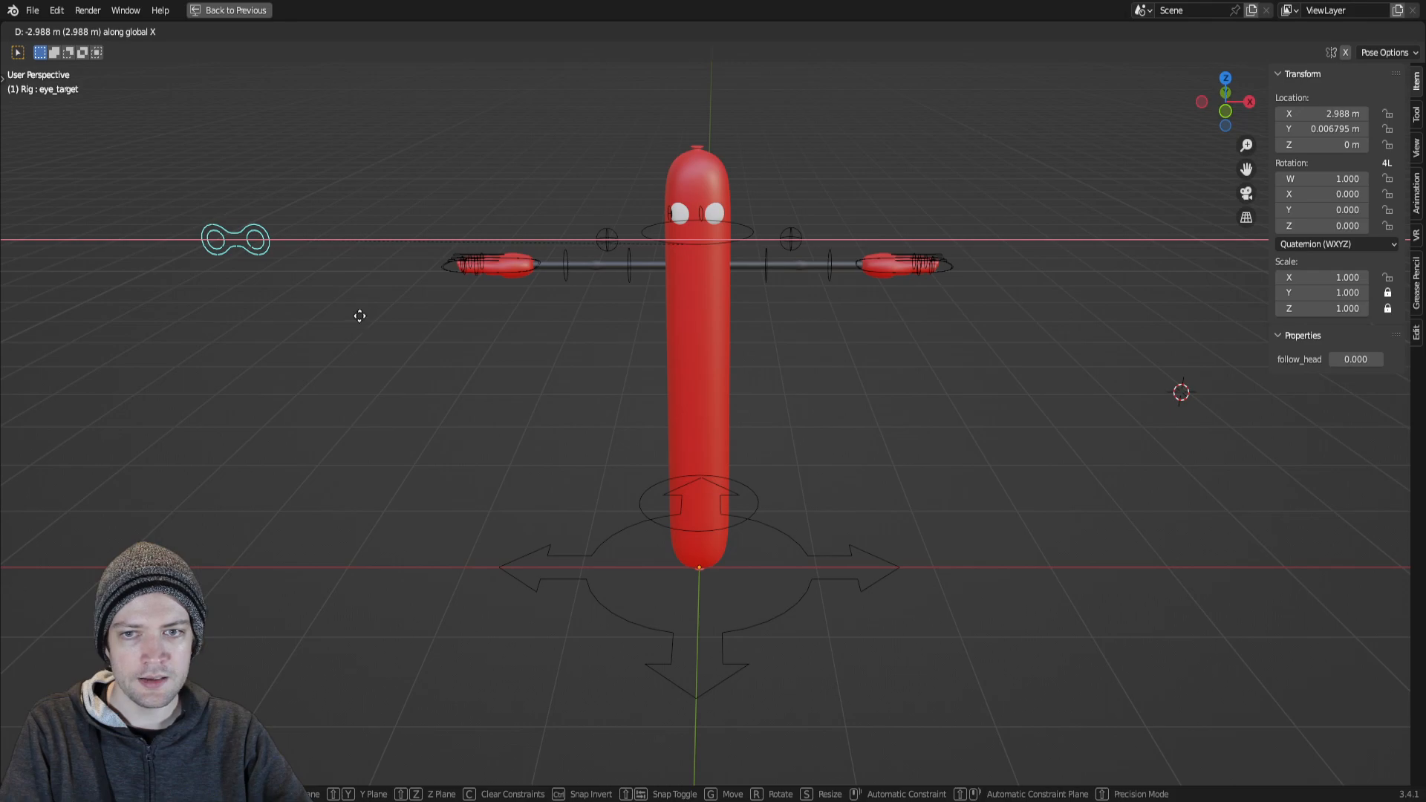
left_click(221, 238)
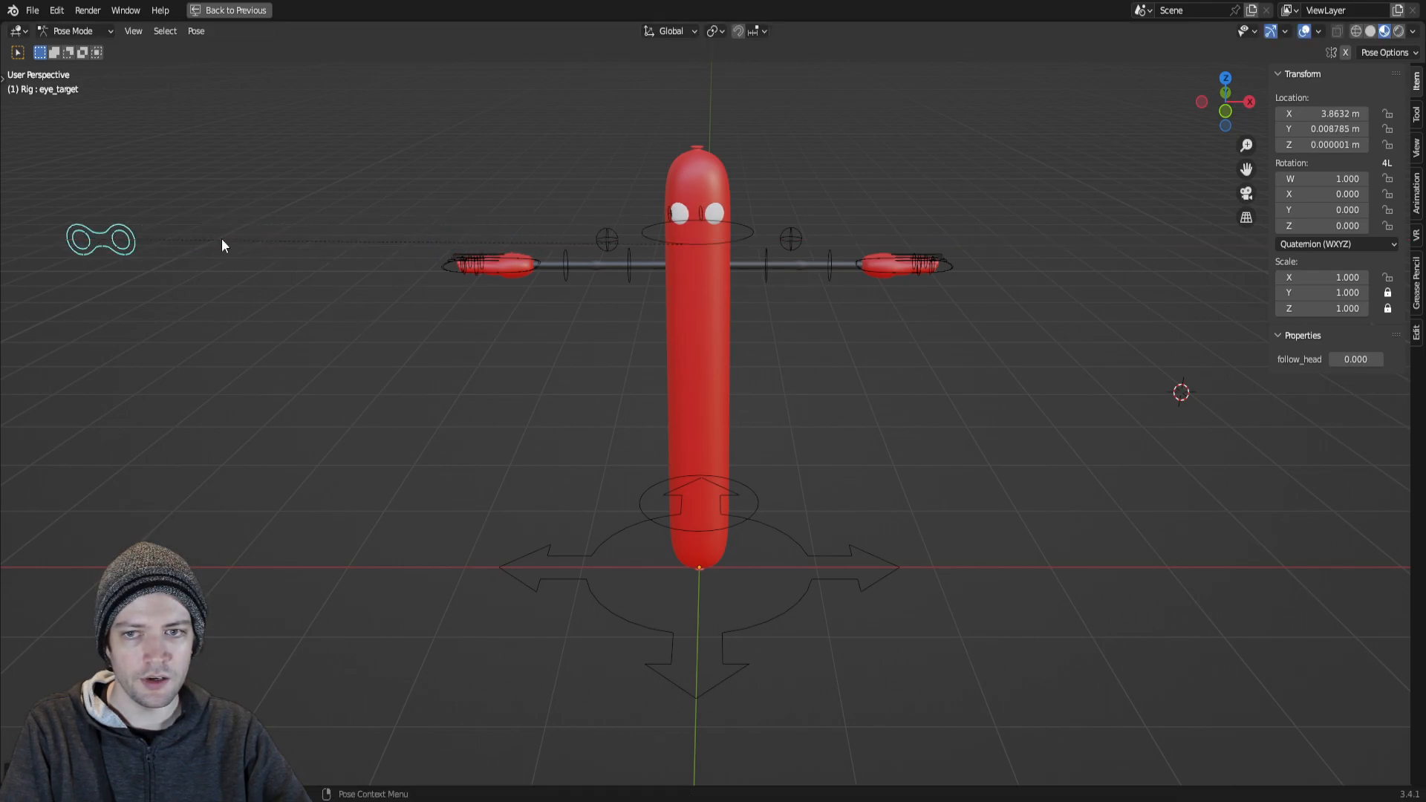
Step: Try rotating the body_bottom control about the global Y axis with the eye_target control's follow_head at 0
left_click(641, 520)
left_click(645, 514)
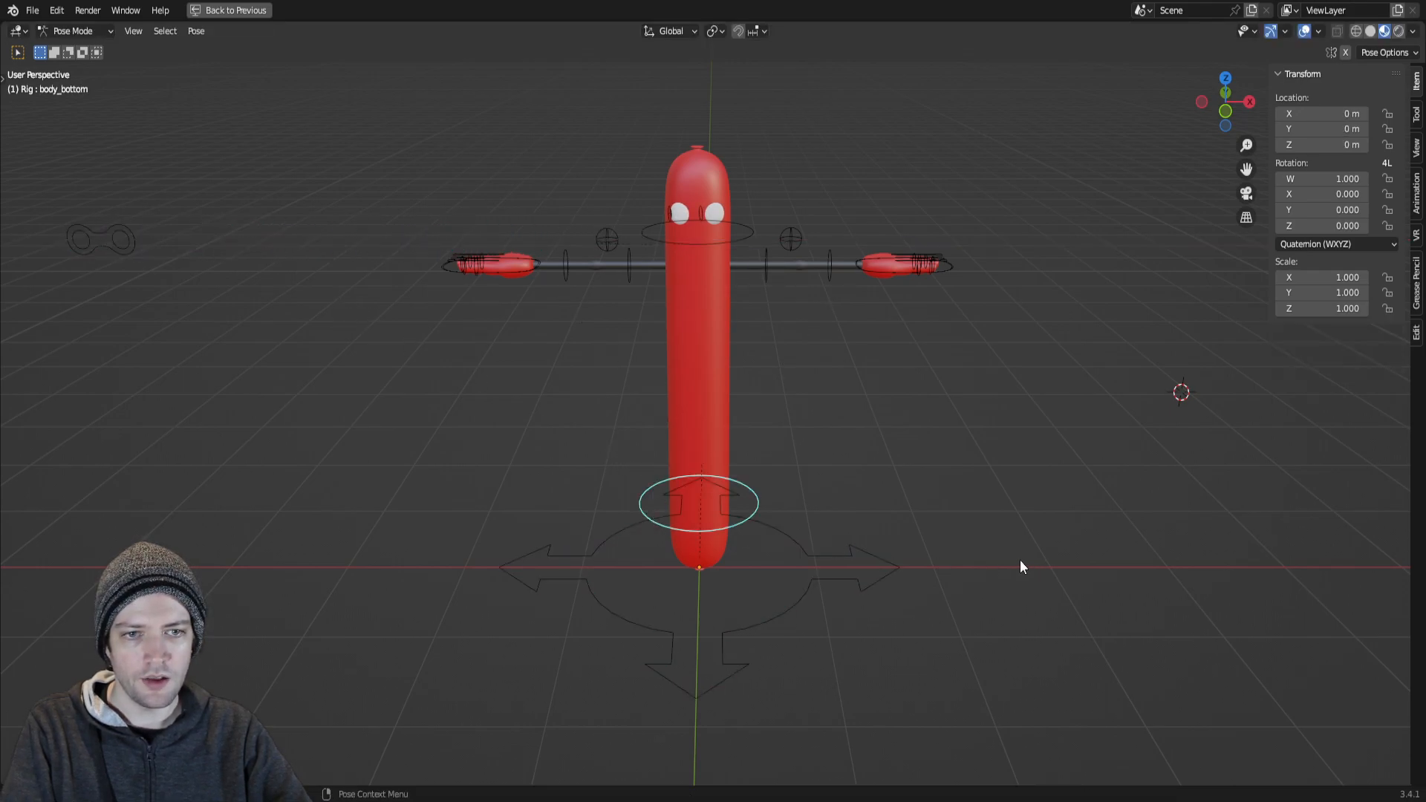
key("r")
key("y")
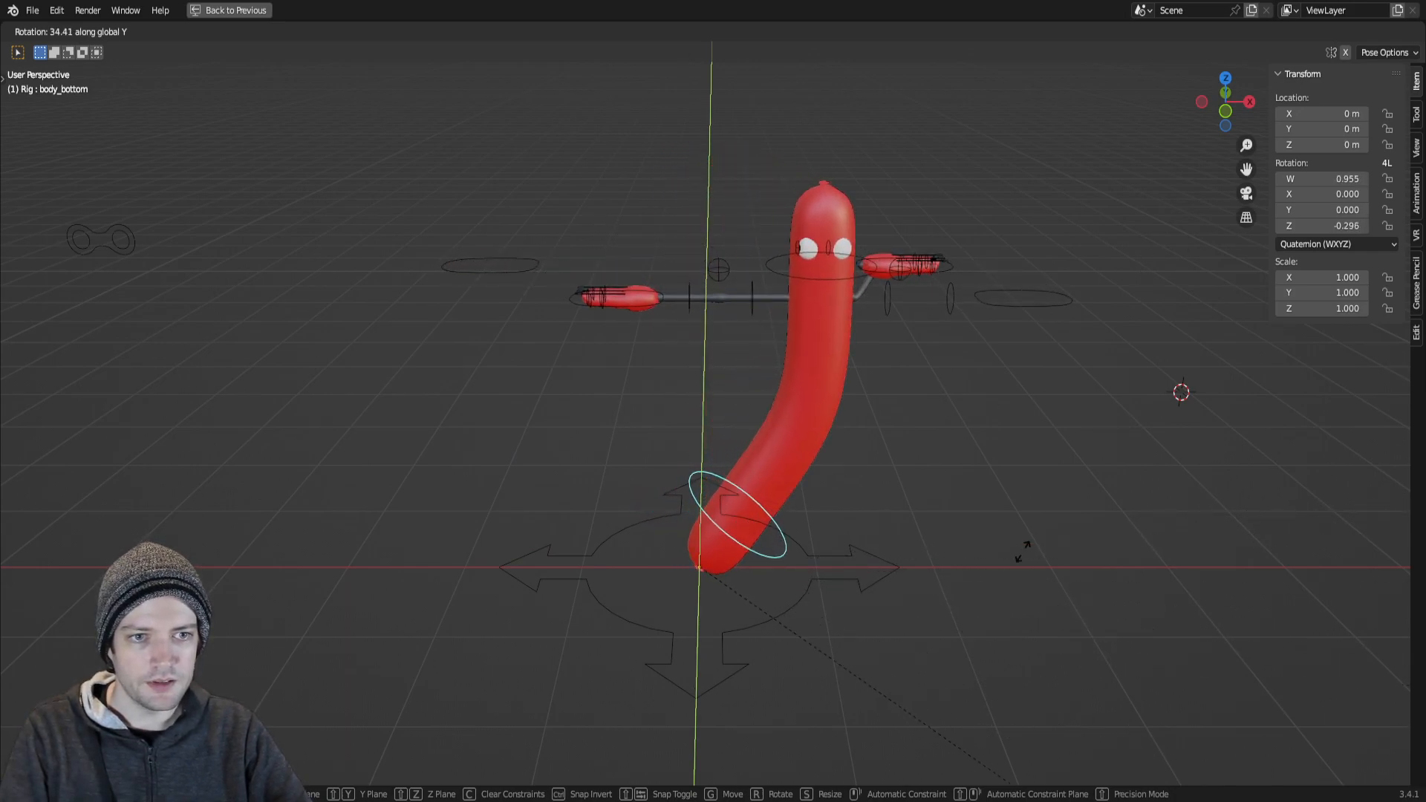
key("Escape")
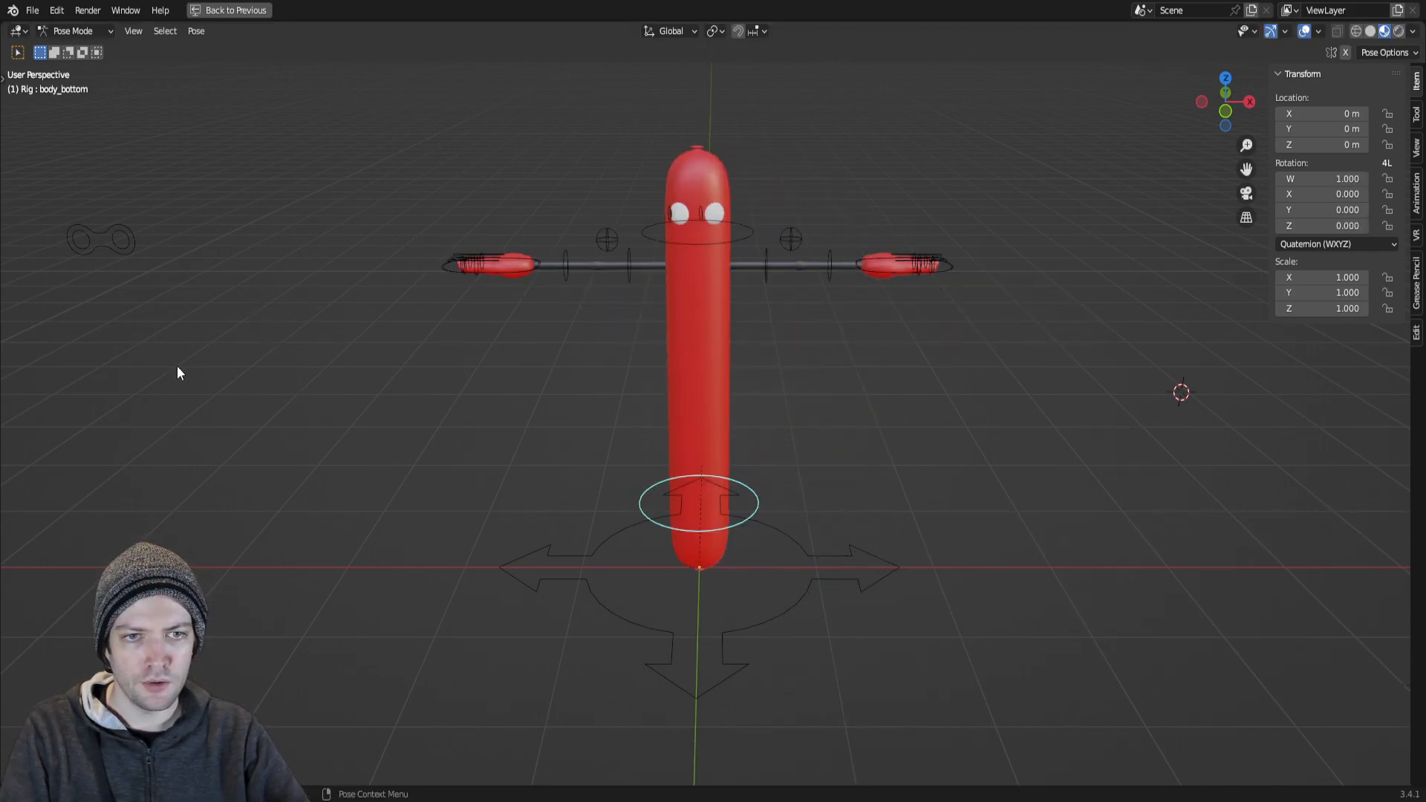
key("r")
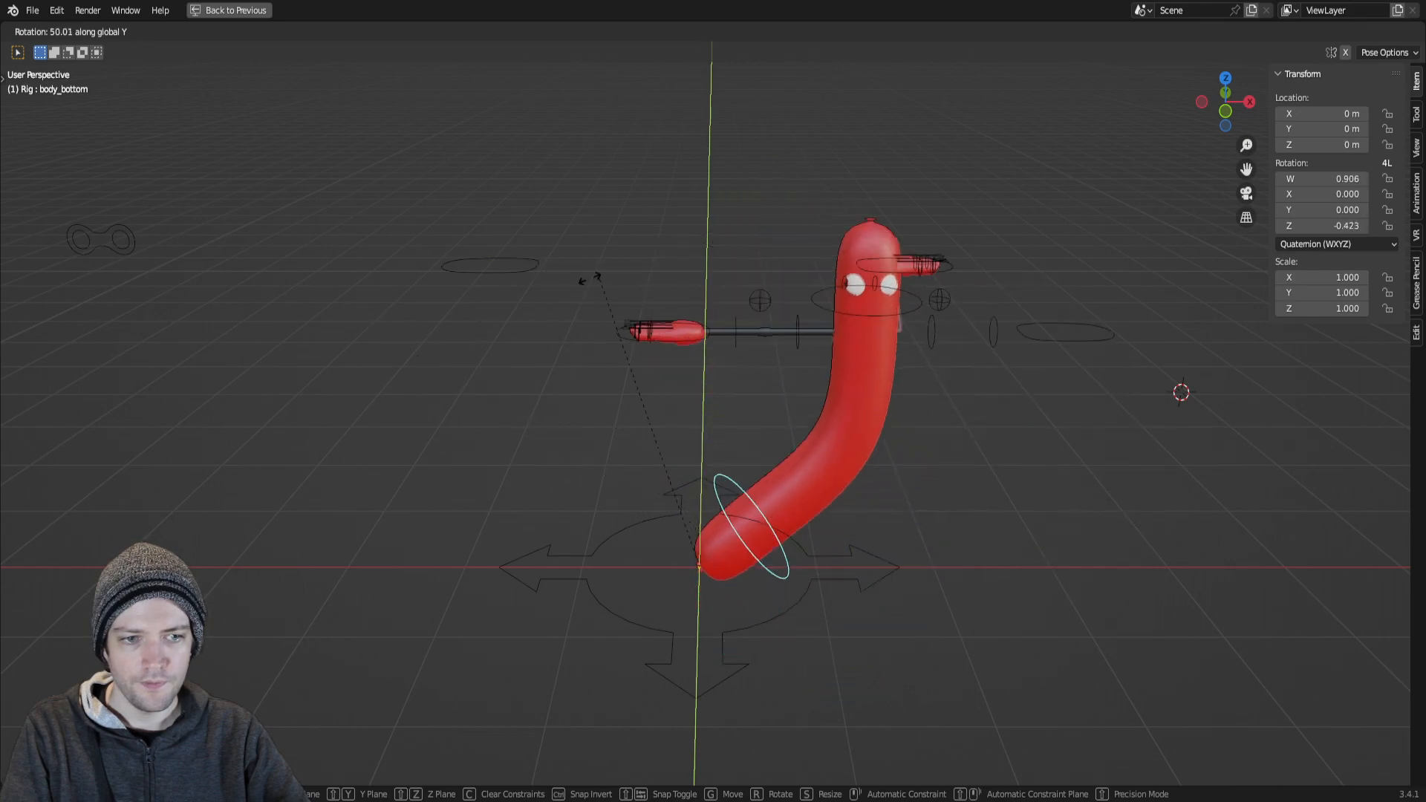
key("Escape")
Step: Undo the last move of the eye_target control
key("ctrl+z")
key("ctrl+z")
key("ctrl+z")
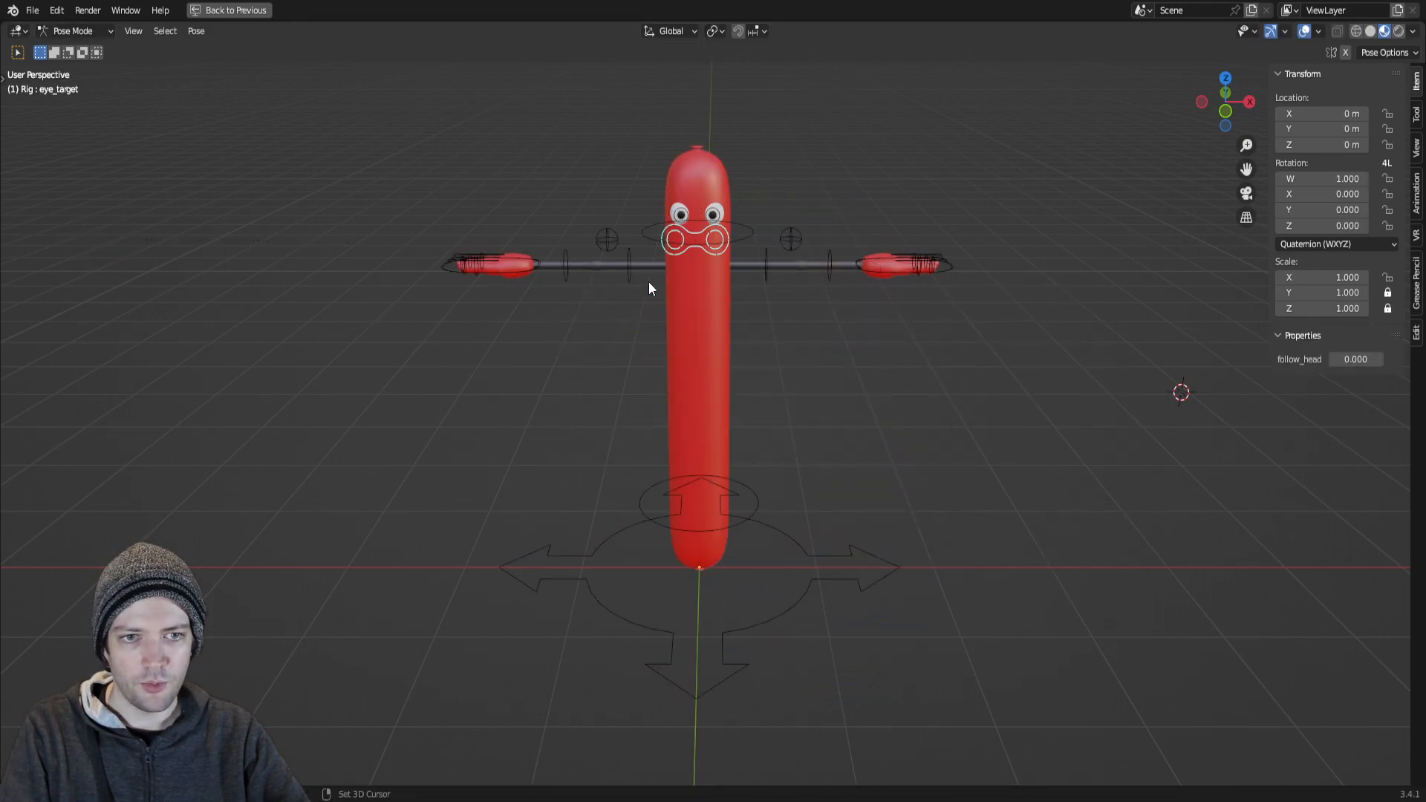
Step: Rotate the finger_c.L control on the left hand downward in front view to an X rotation of about 69.5°
middle_click_drag(649, 269, 632, 372, "shift")
middle_click_drag(1006, 409, 795, 443, "shift")
scroll(624, 591, "up", 3)
middle_click_drag(640, 537, 684, 497, "shift")
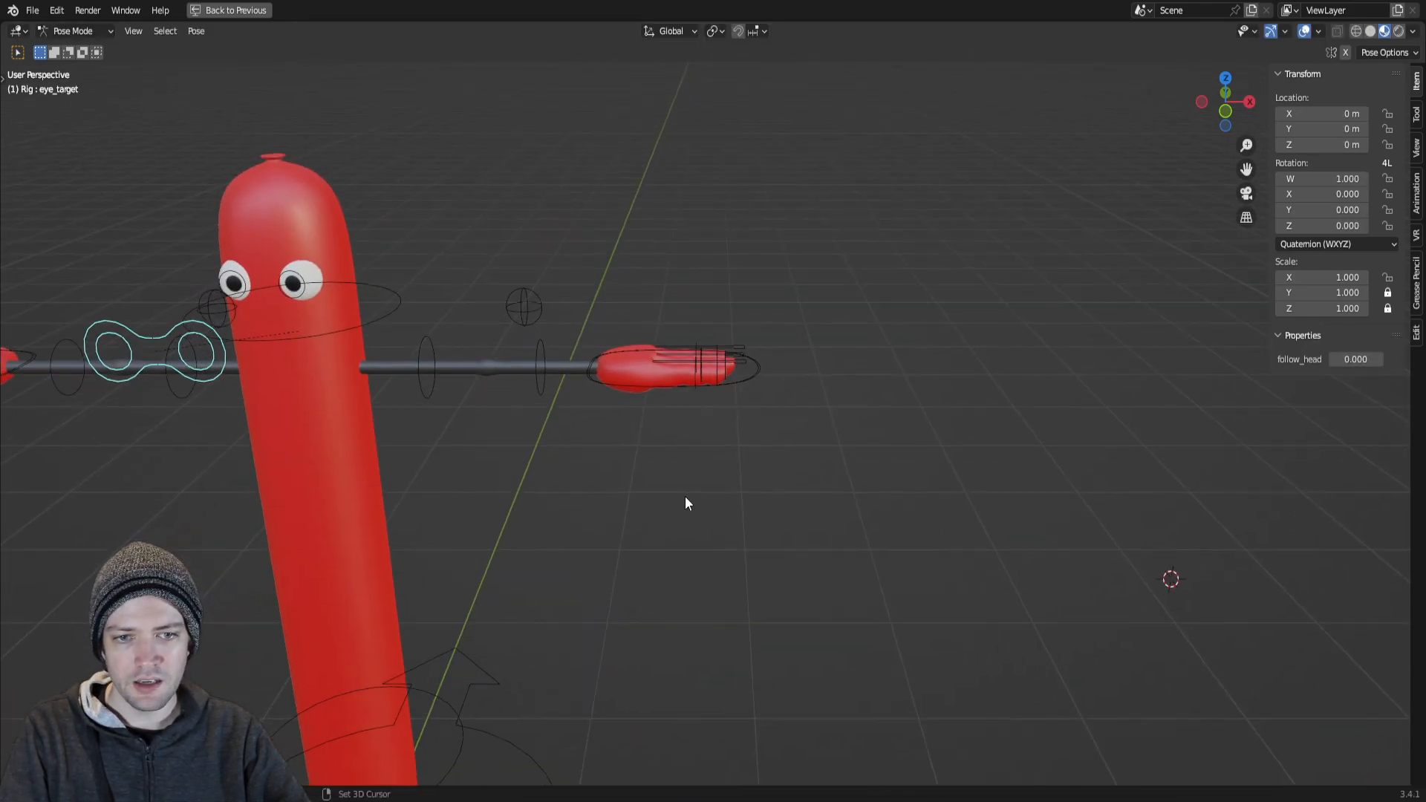
scroll(680, 498, "up", 4)
scroll(750, 379, "up", 2)
middle_click_drag(742, 381, 772, 355, "shift")
left_click(764, 353)
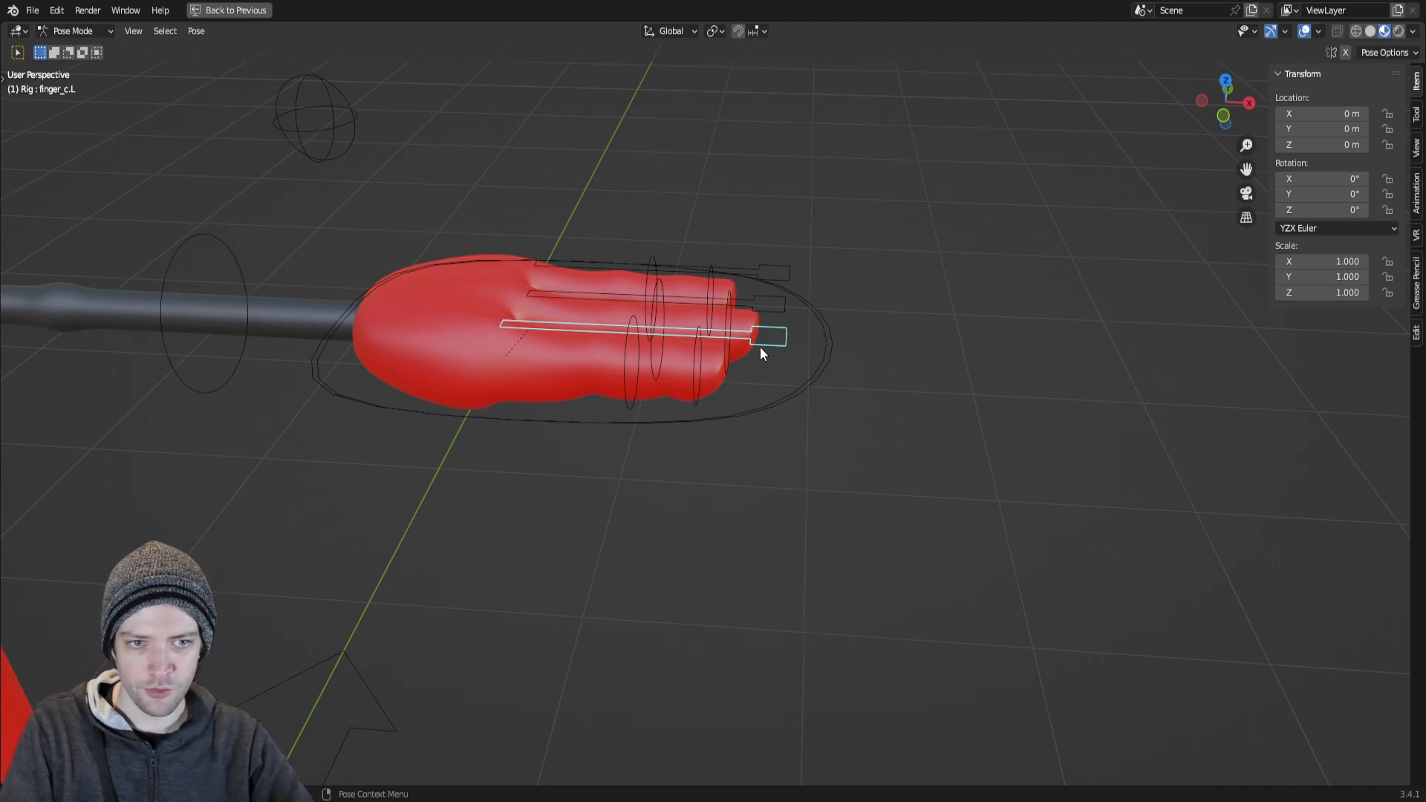
key("KP_1")
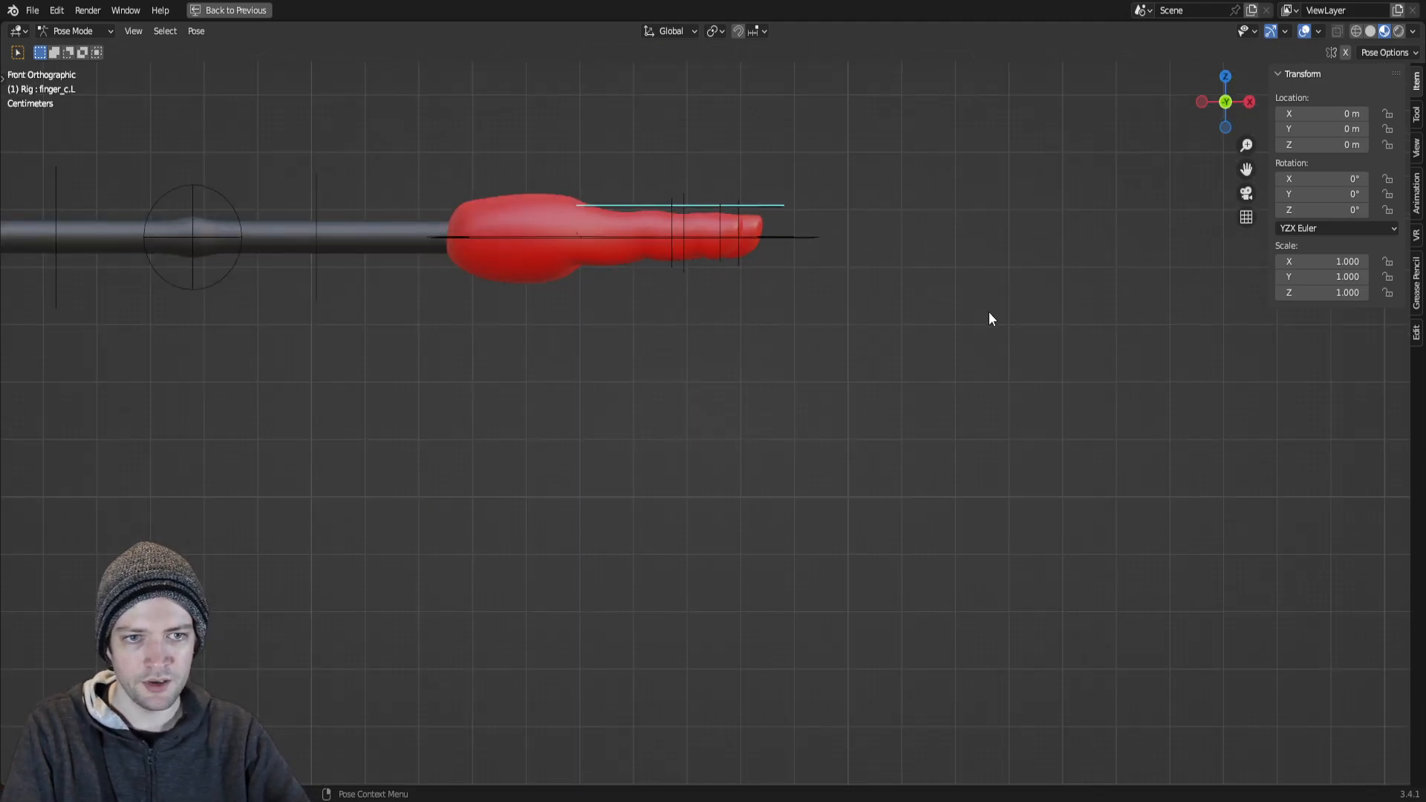
key("r")
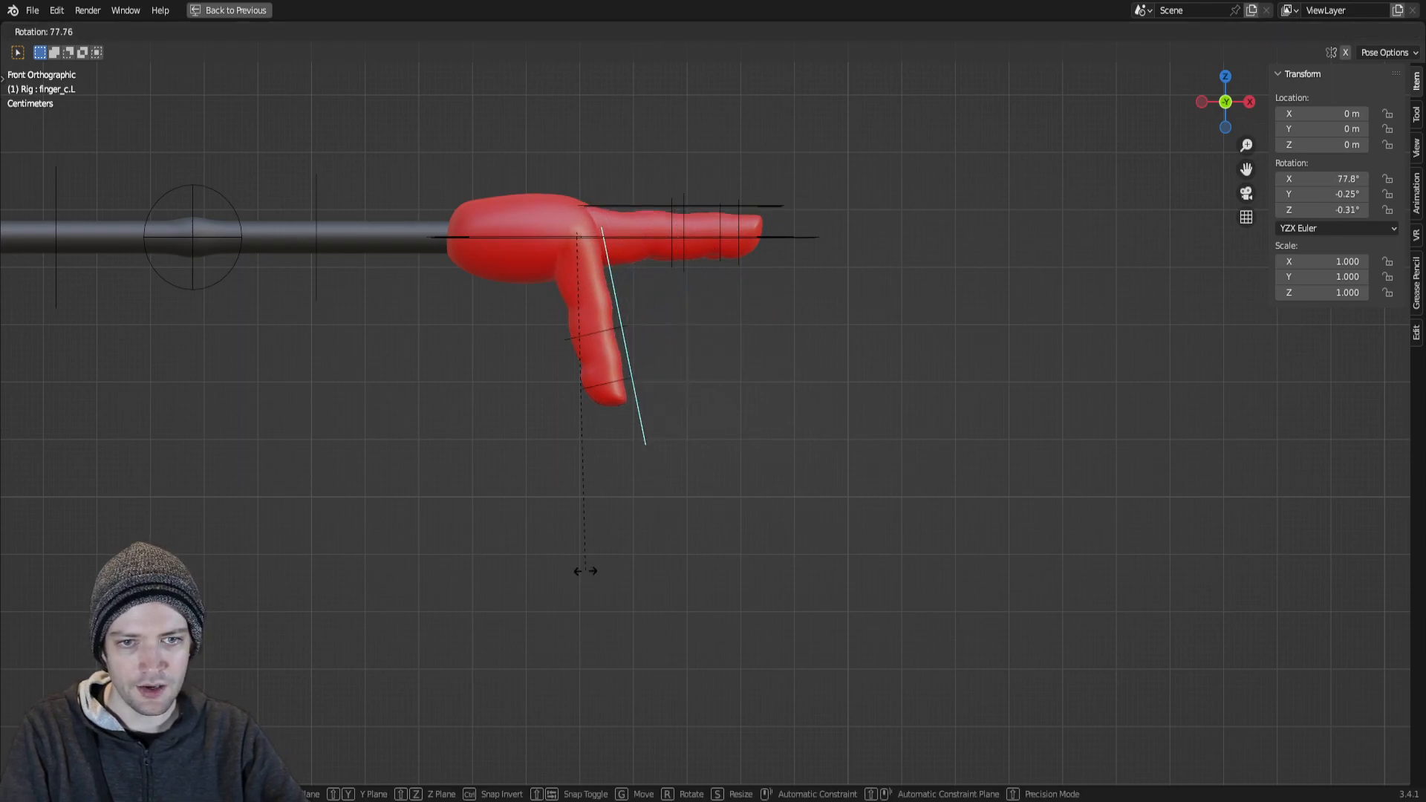
left_click(637, 606)
Step: Try scaling the finger_c.L control down to about 0.39 to curl the finger, and clear the control's rotation
key("s")
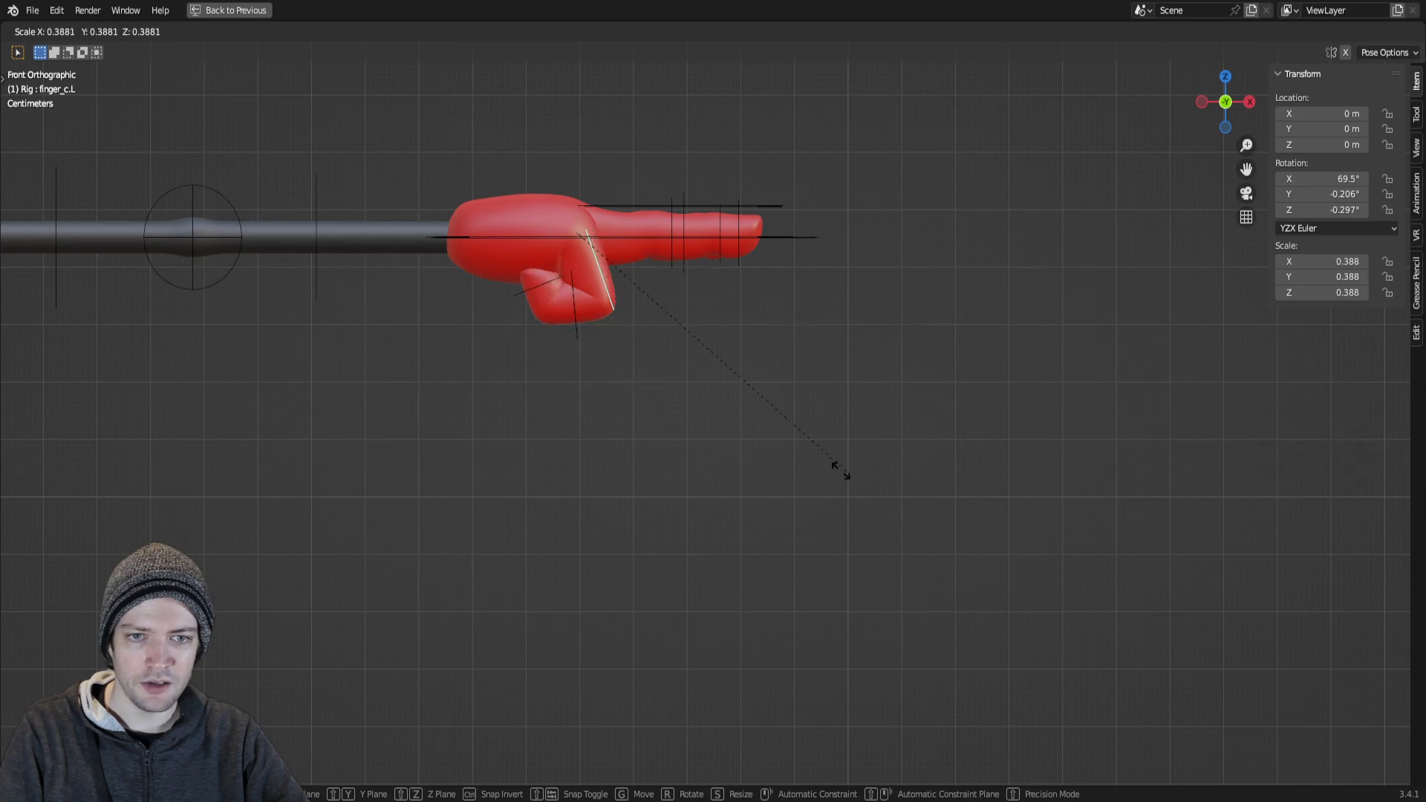
right_click(795, 467)
key("alt+r")
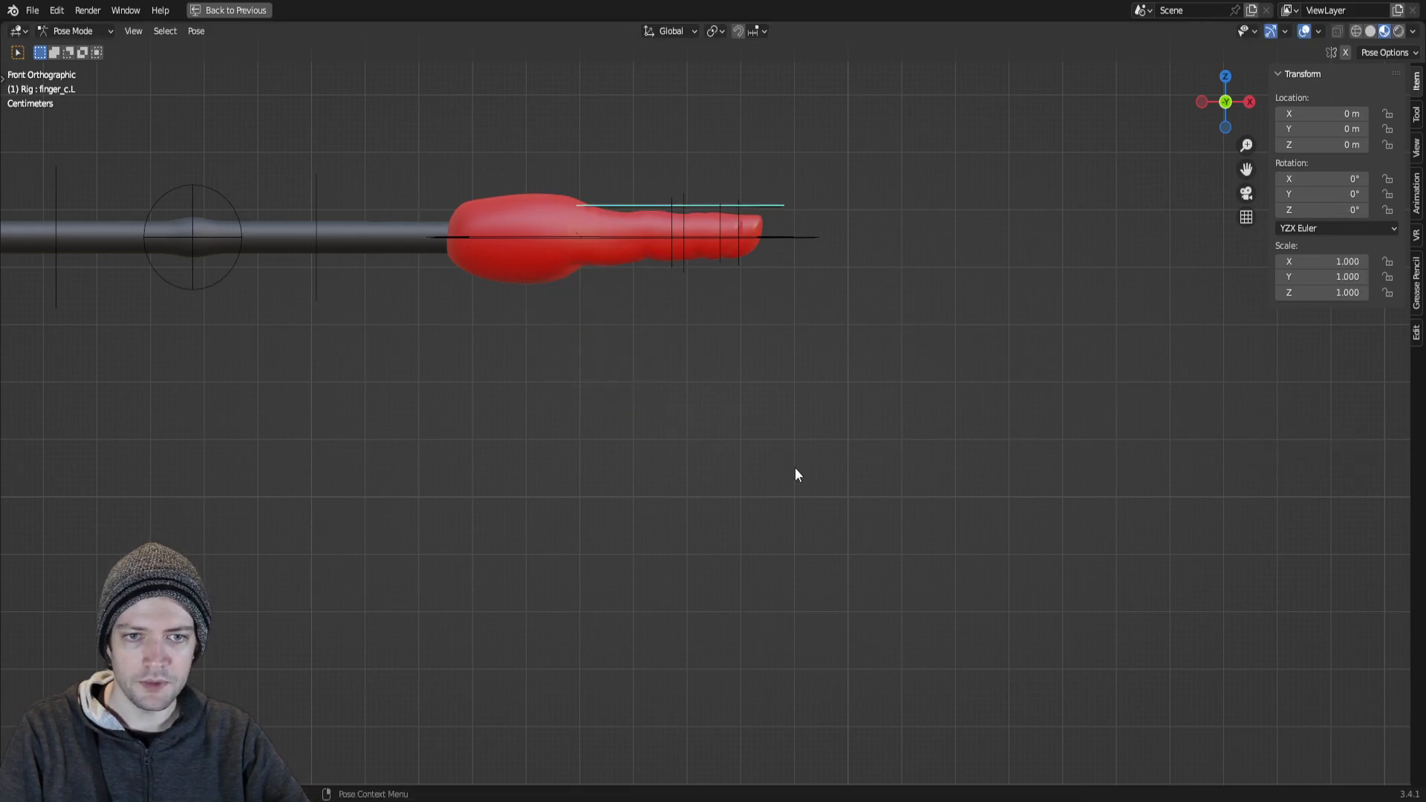
Step: Try scaling the finger_c.L control up to about 1.09 in perspective view
scroll(729, 393, "down", 1)
middle_click_drag(729, 393, 667, 456, "shift")
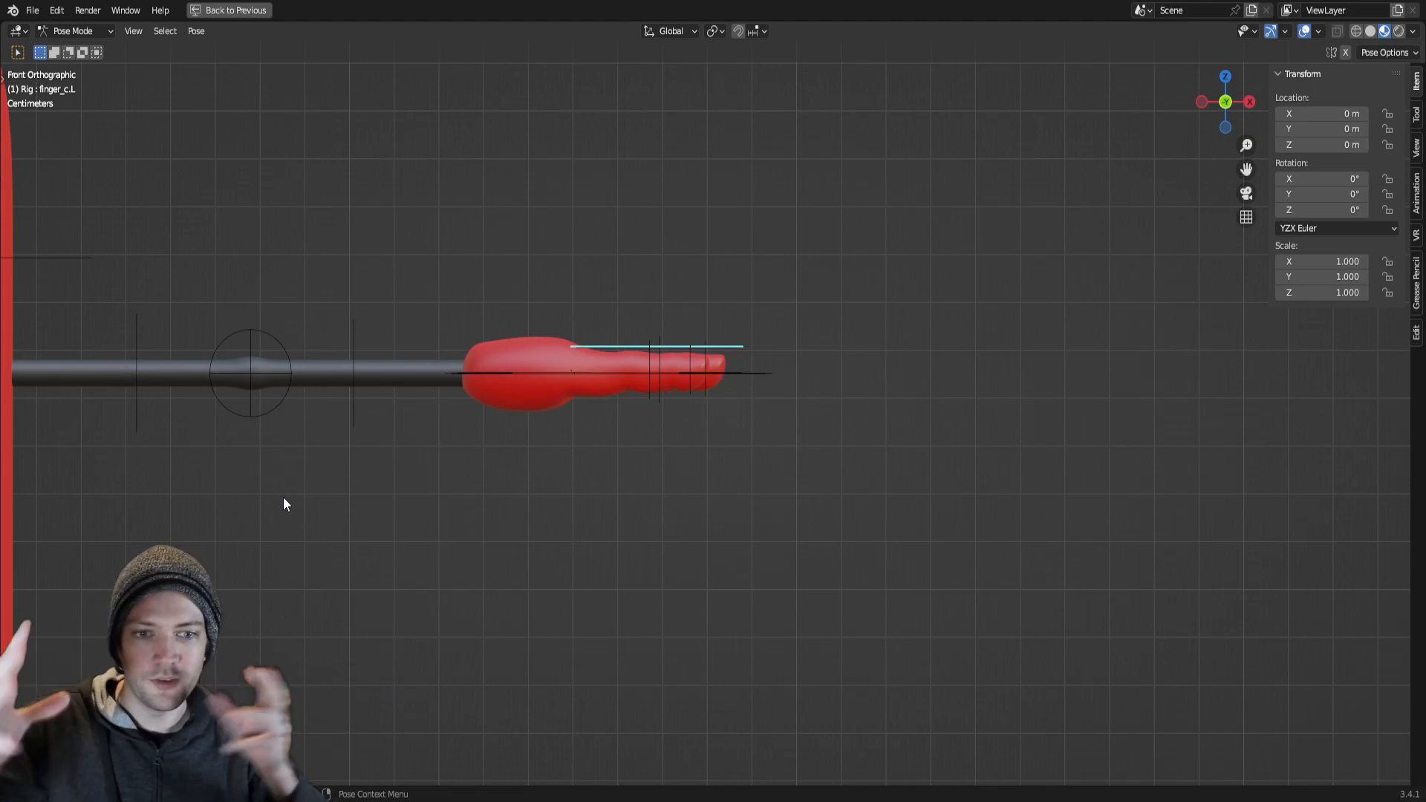
middle_click_drag(600, 434, 658, 336)
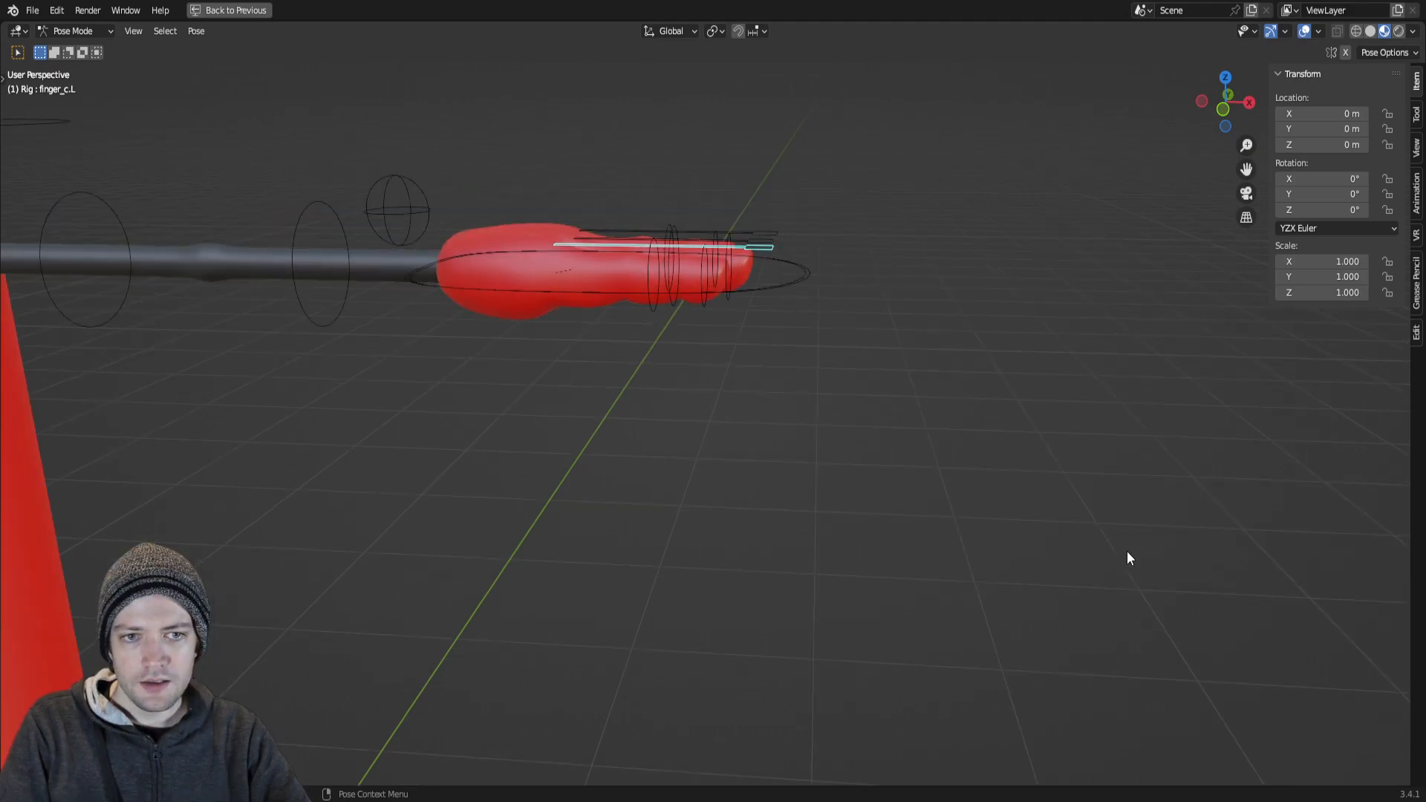
key("s")
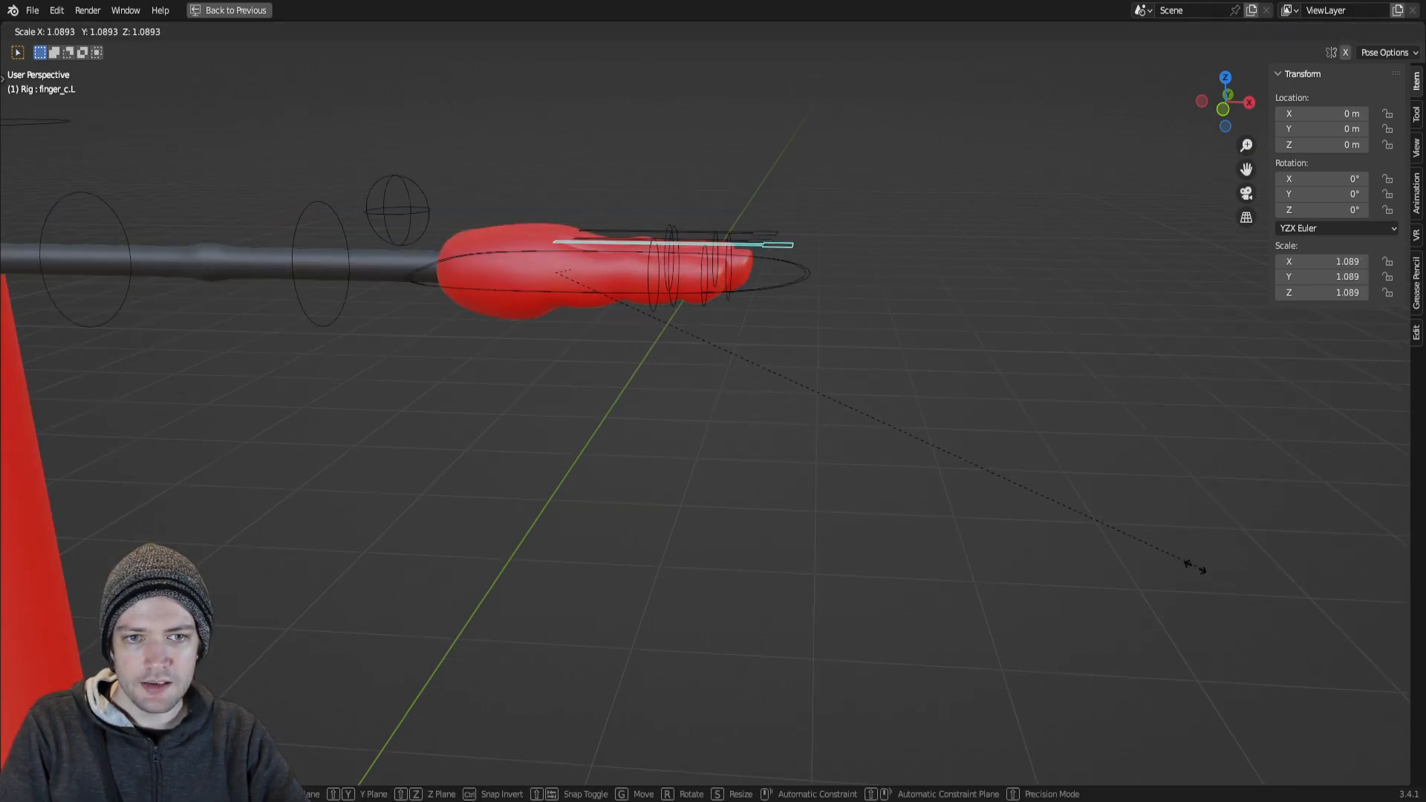
right_click(1094, 523)
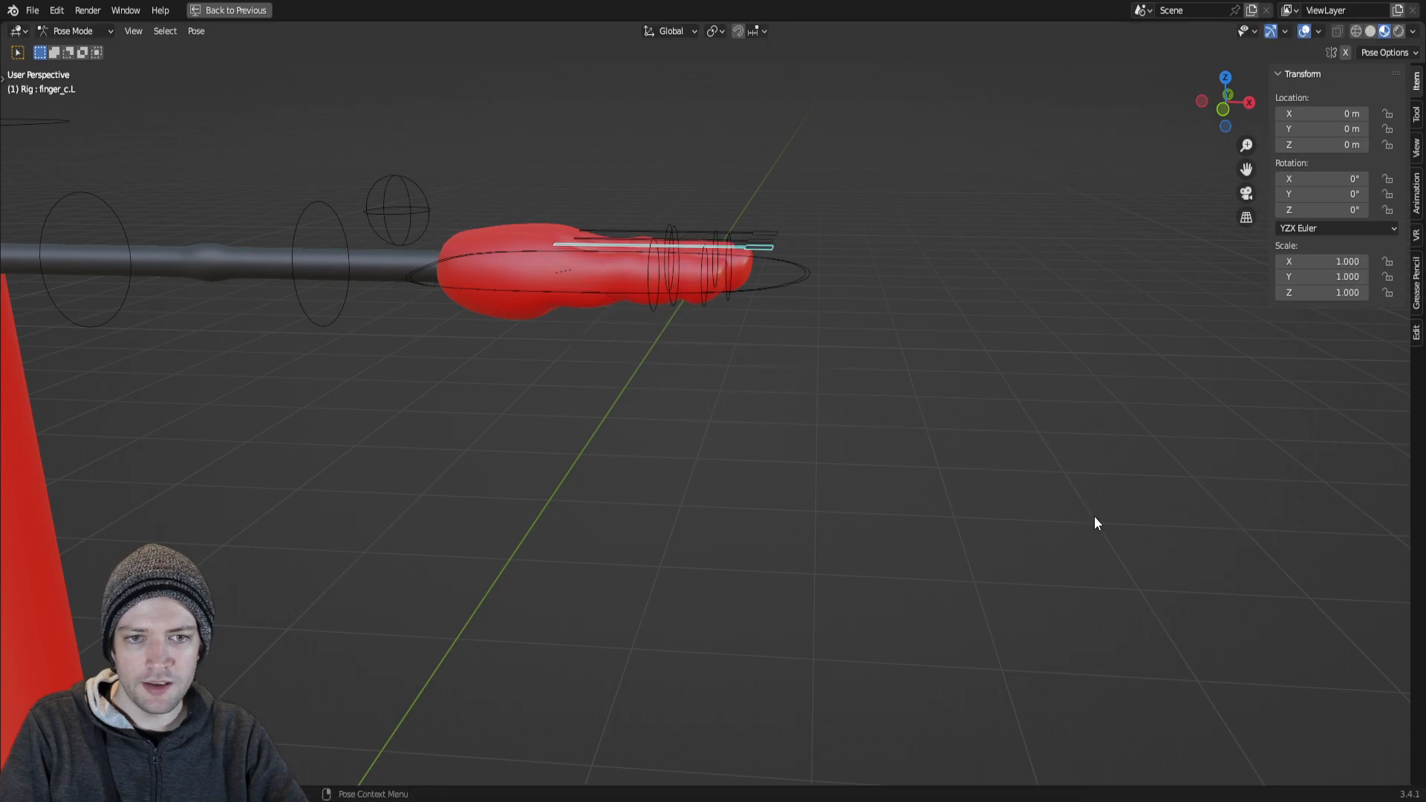
Step: Select the elbow_target.L control near the left elbow and view it with the arm up close
middle_click_drag(742, 499, 791, 590)
key("KP_1")
middle_click_drag(455, 447, 706, 395, "shift")
left_click(703, 371)
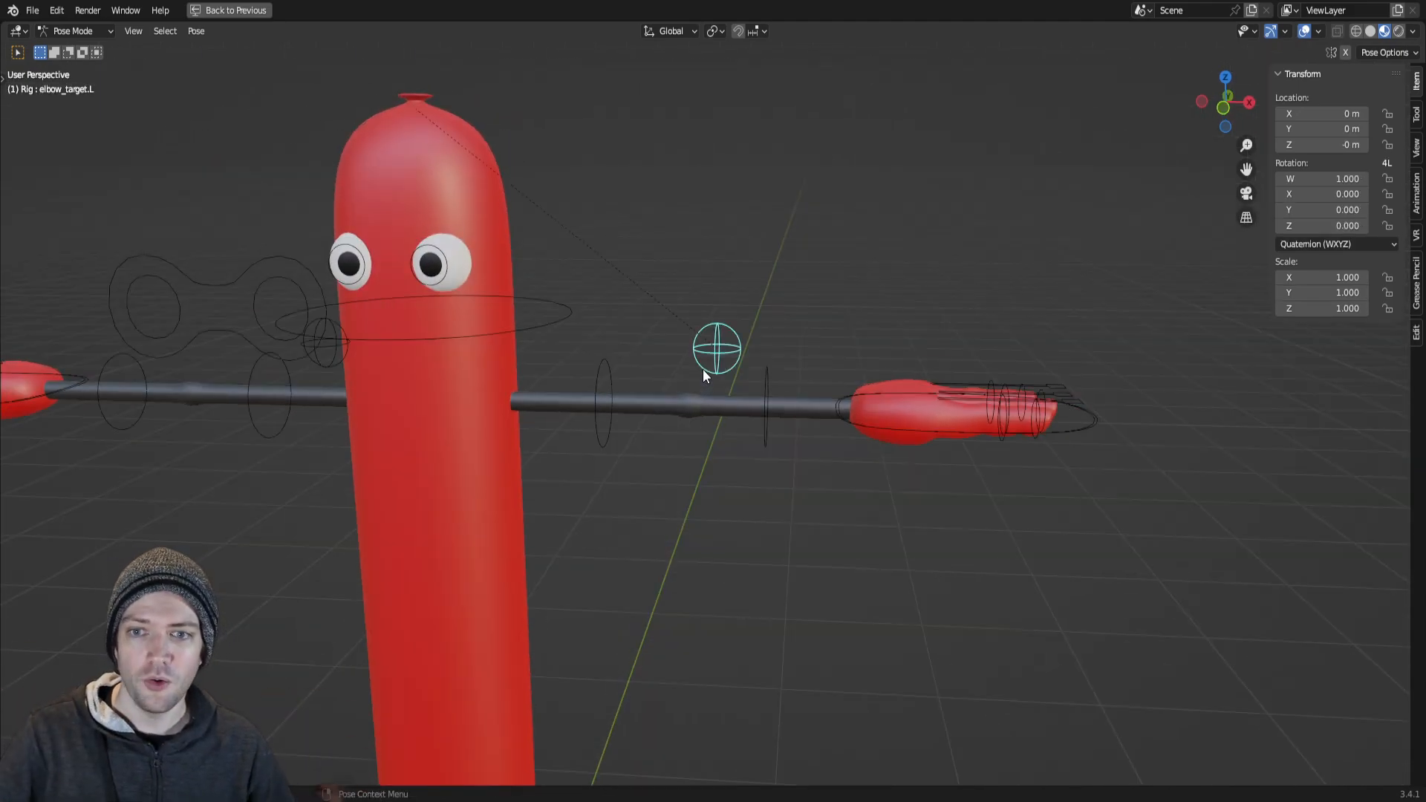
scroll(689, 389, "up", 2)
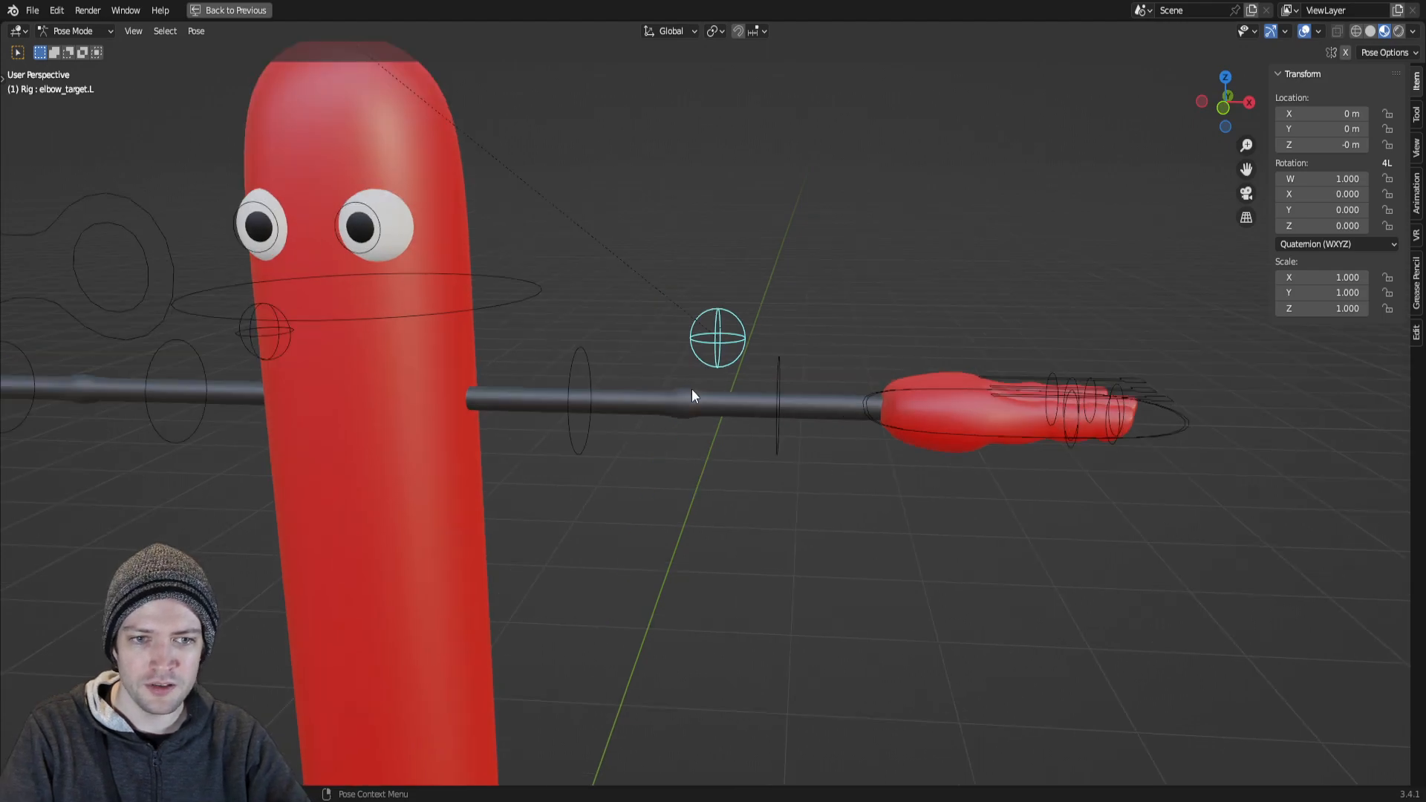
scroll(978, 532, "up", 2)
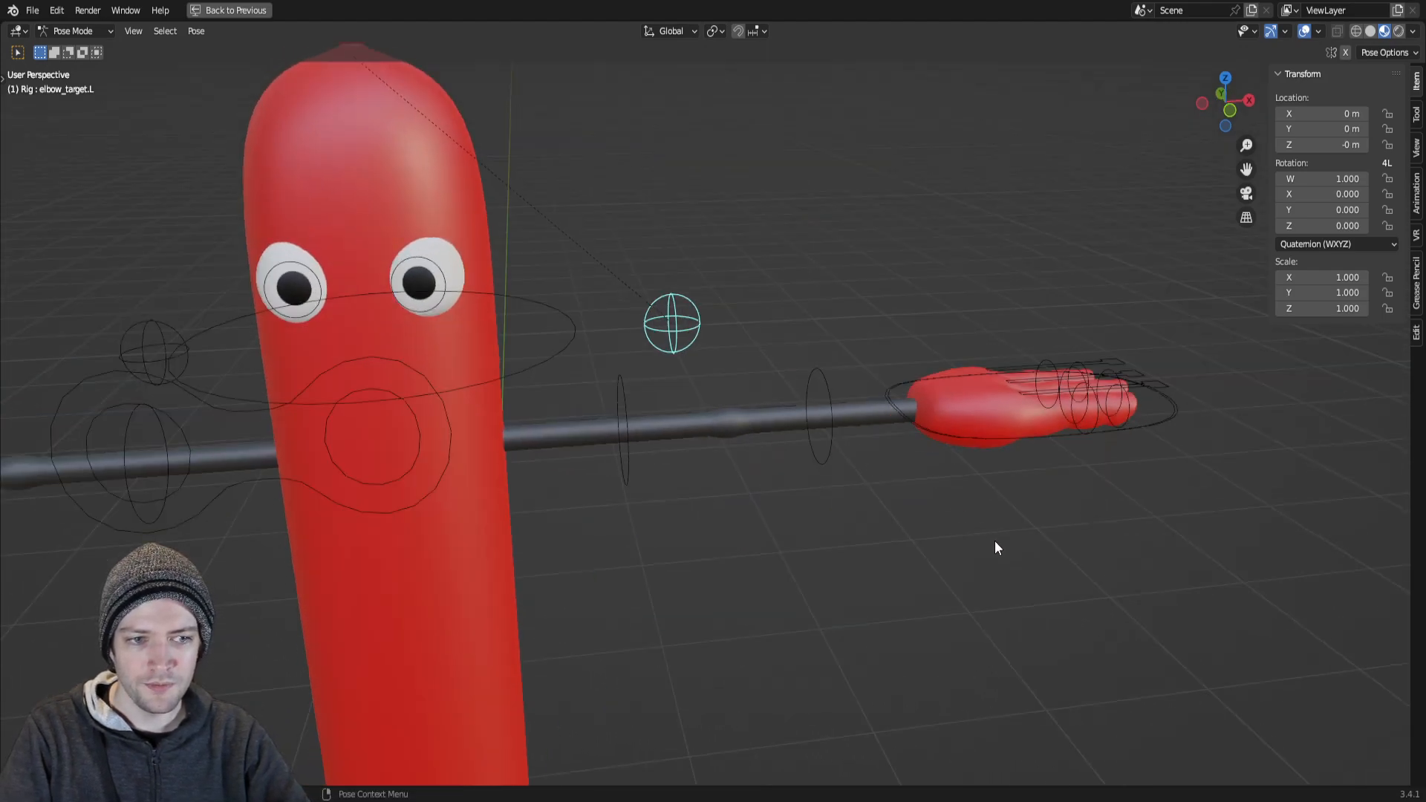
Step: Move the MCH-hand.ik.L control towards the body to a location of about X -0.241, Y -0.493, Z -0.444 m
middle_click_drag(977, 531, 1067, 497)
left_click(1001, 348)
key("g")
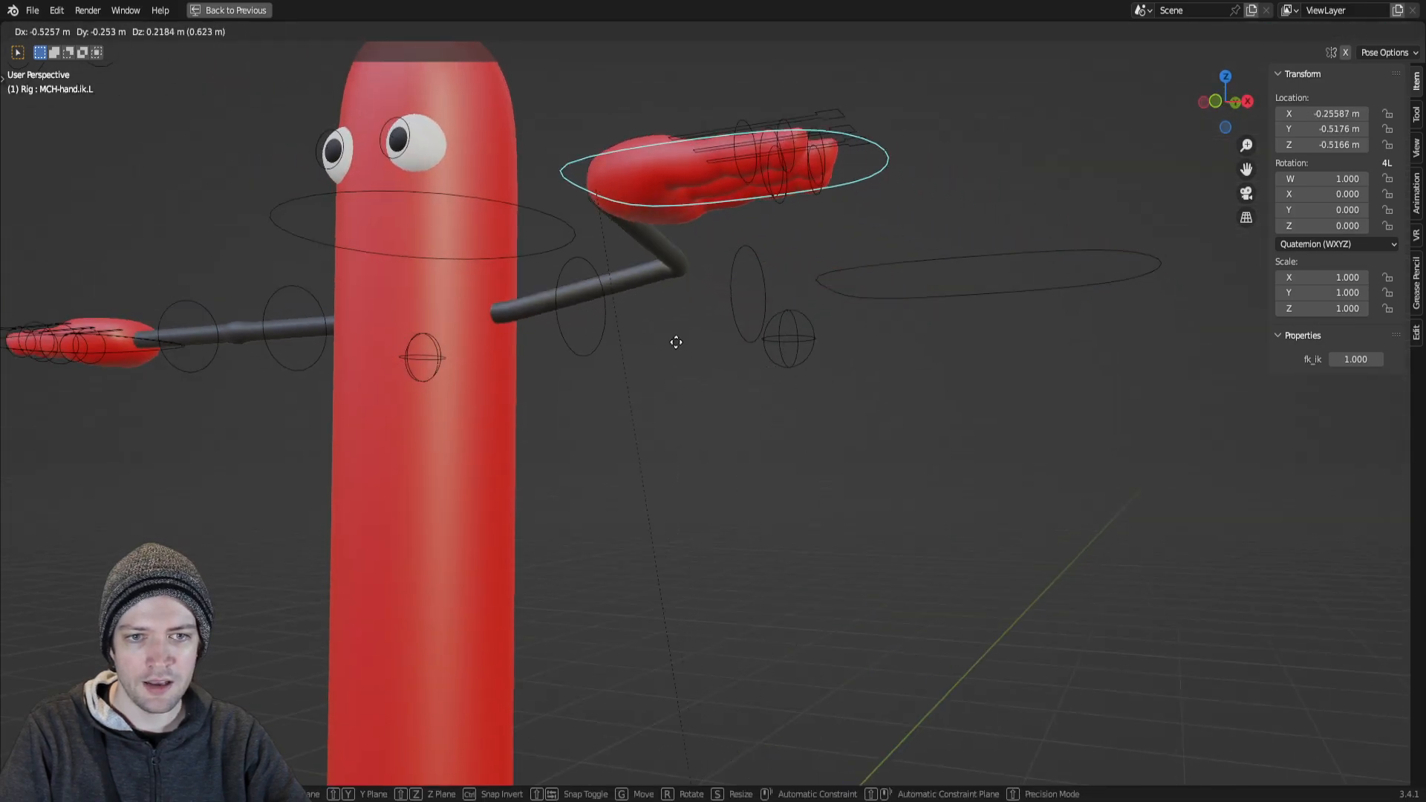
left_click(678, 386)
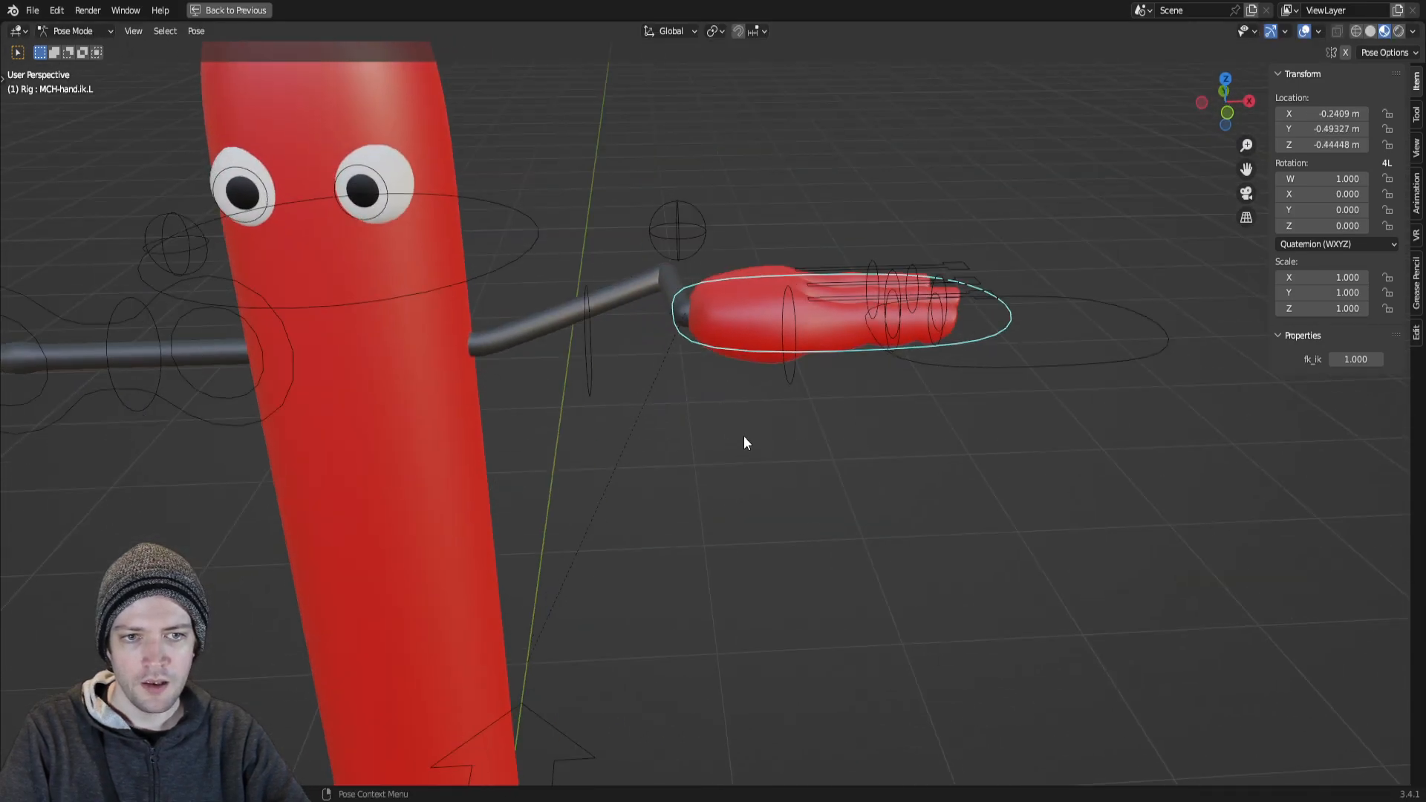
Step: Try moving the elbow_target.L control about 0.51 m up along global Z, and undo the left hand IK control's move
left_click(668, 217)
key("g")
key("z")
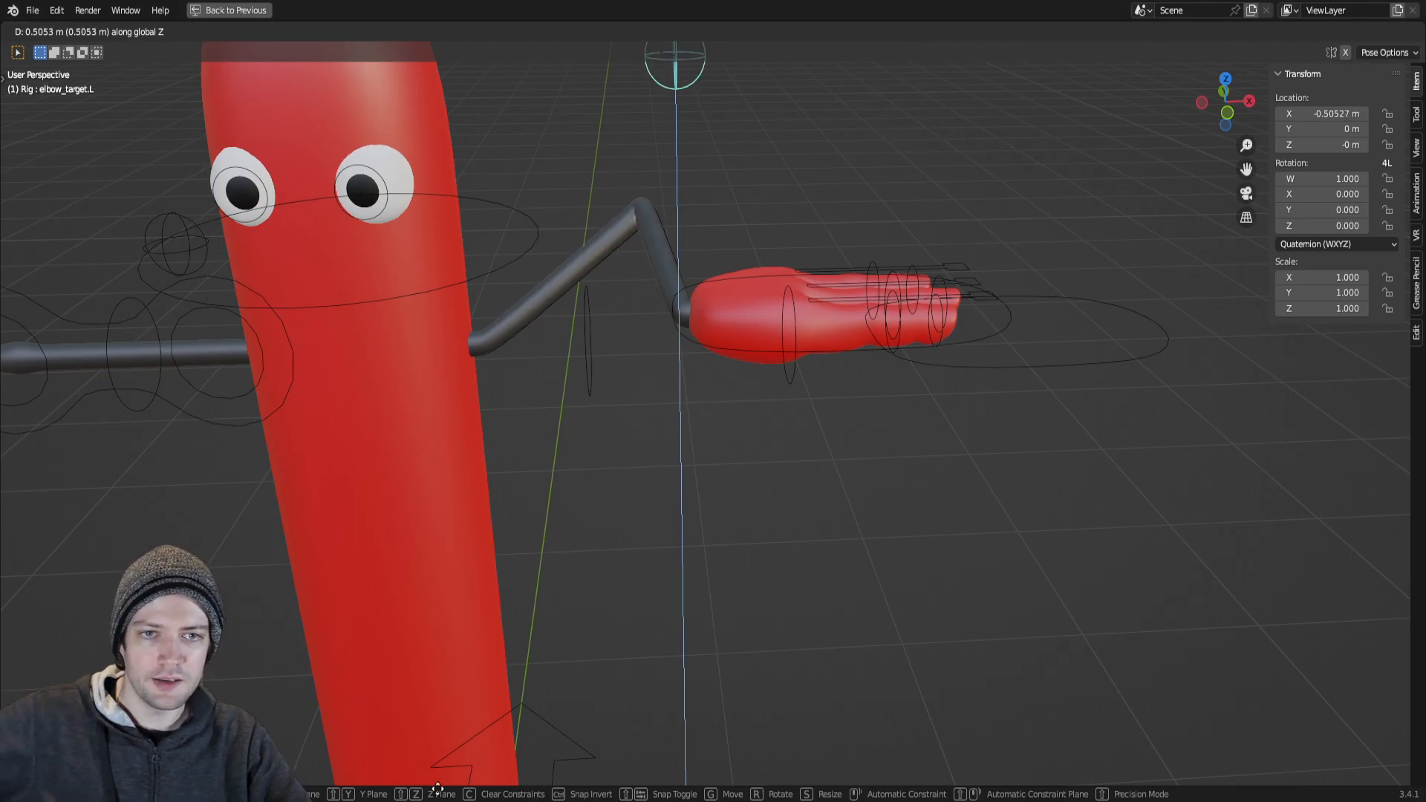
right_click(497, 382)
key("ctrl+z")
key("ctrl+z")
Step: Move the MCH-hand.ik.L control inward and up to a location of about X -0.026, Y -0.668, Z -0.675 m
middle_click_drag(570, 322, 754, 442)
left_click(752, 429)
middle_click_drag(800, 455, 773, 389)
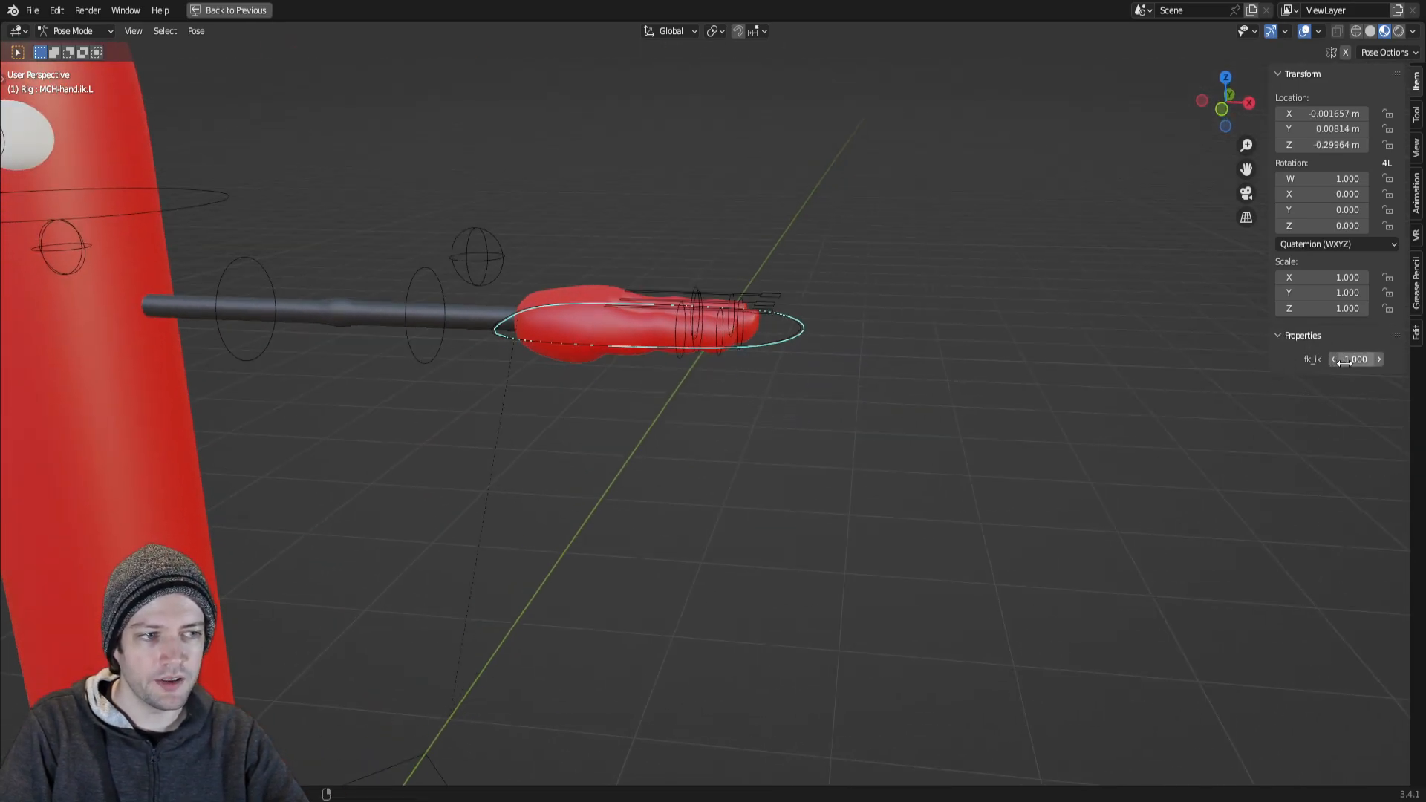
middle_click_drag(1050, 368, 935, 395, "shift")
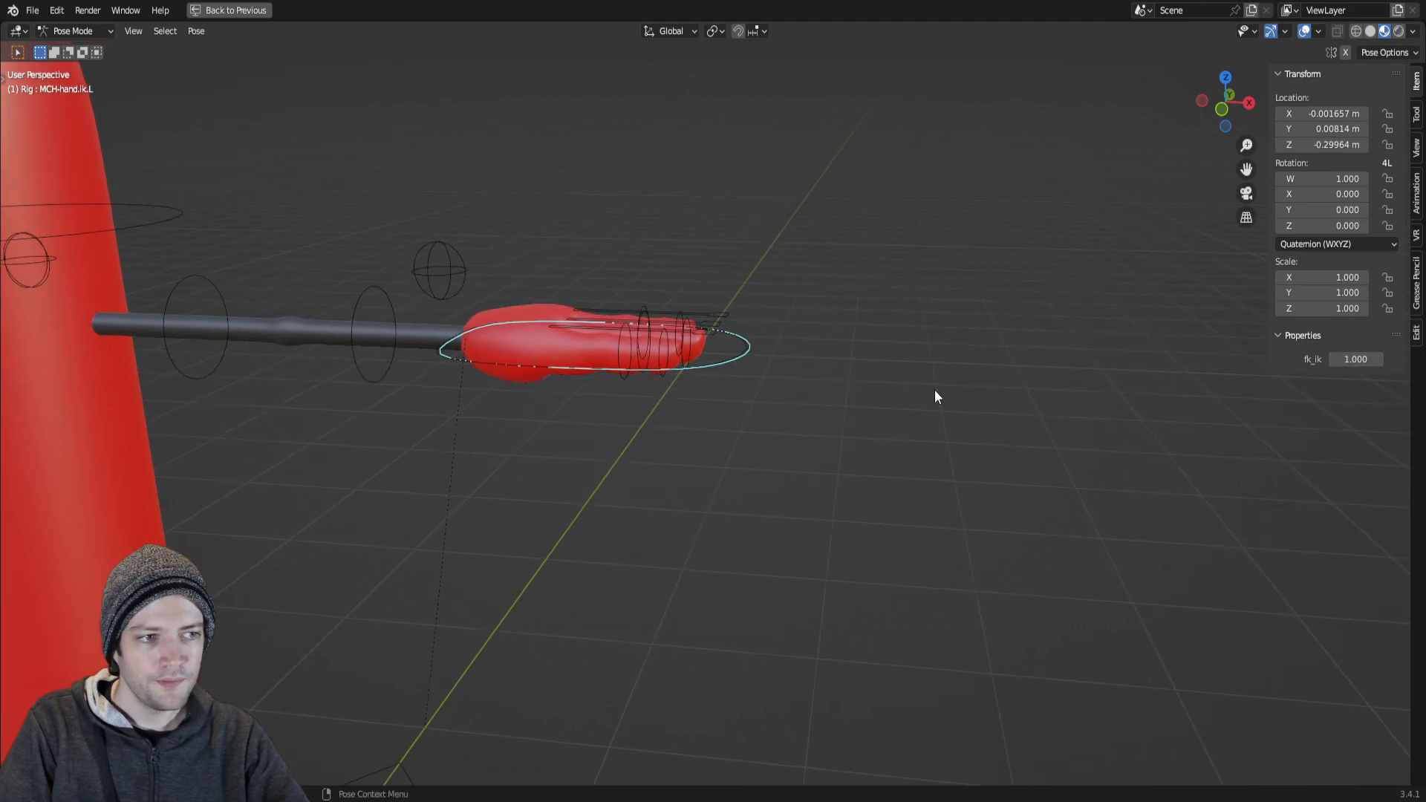
scroll(805, 486, "down", 4)
key("g")
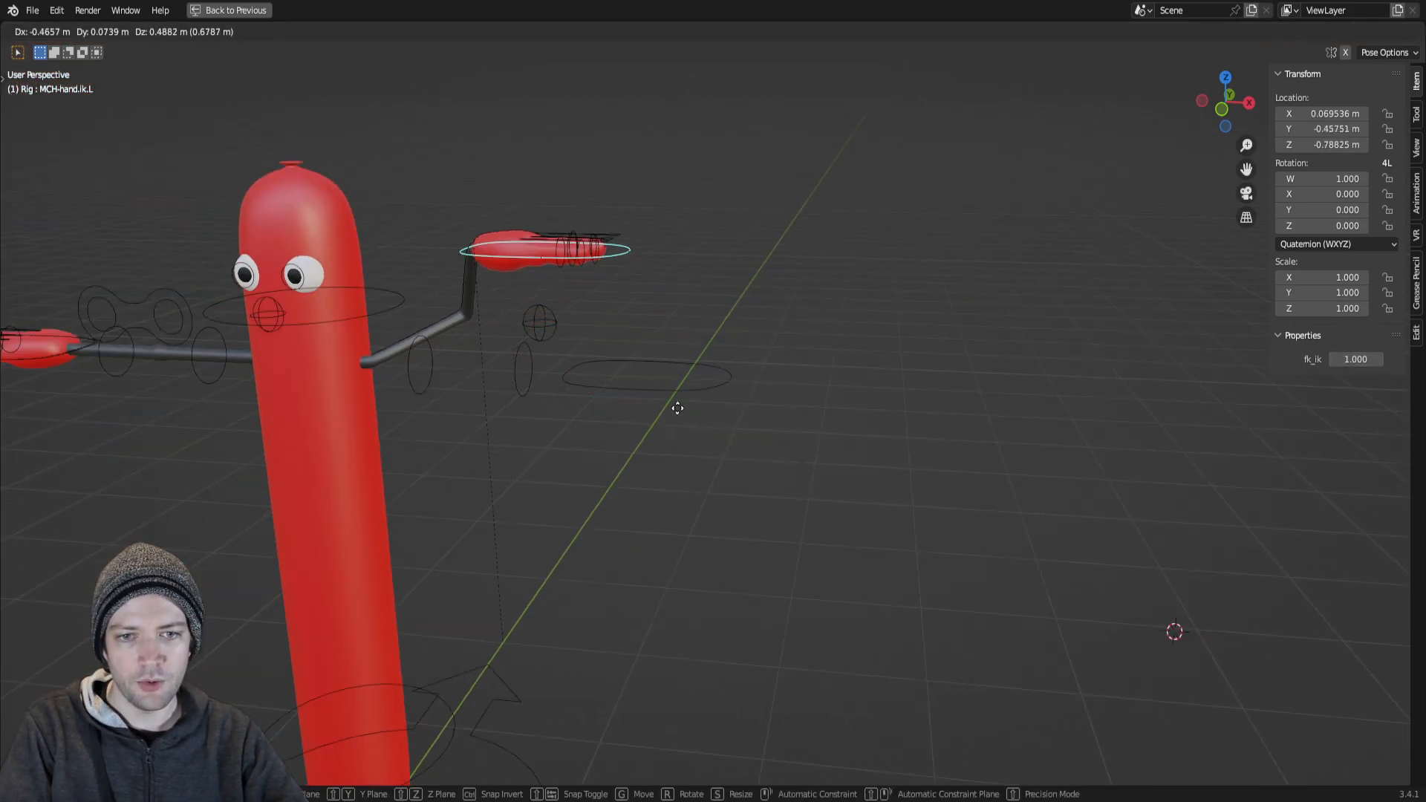
left_click(611, 425)
mouse_move(612, 428)
middle_mouse_down()
mouse_move(476, 434)
mouse_move(524, 451)
mouse_move(608, 436)
middle_mouse_up()
key("g")
left_click(689, 445)
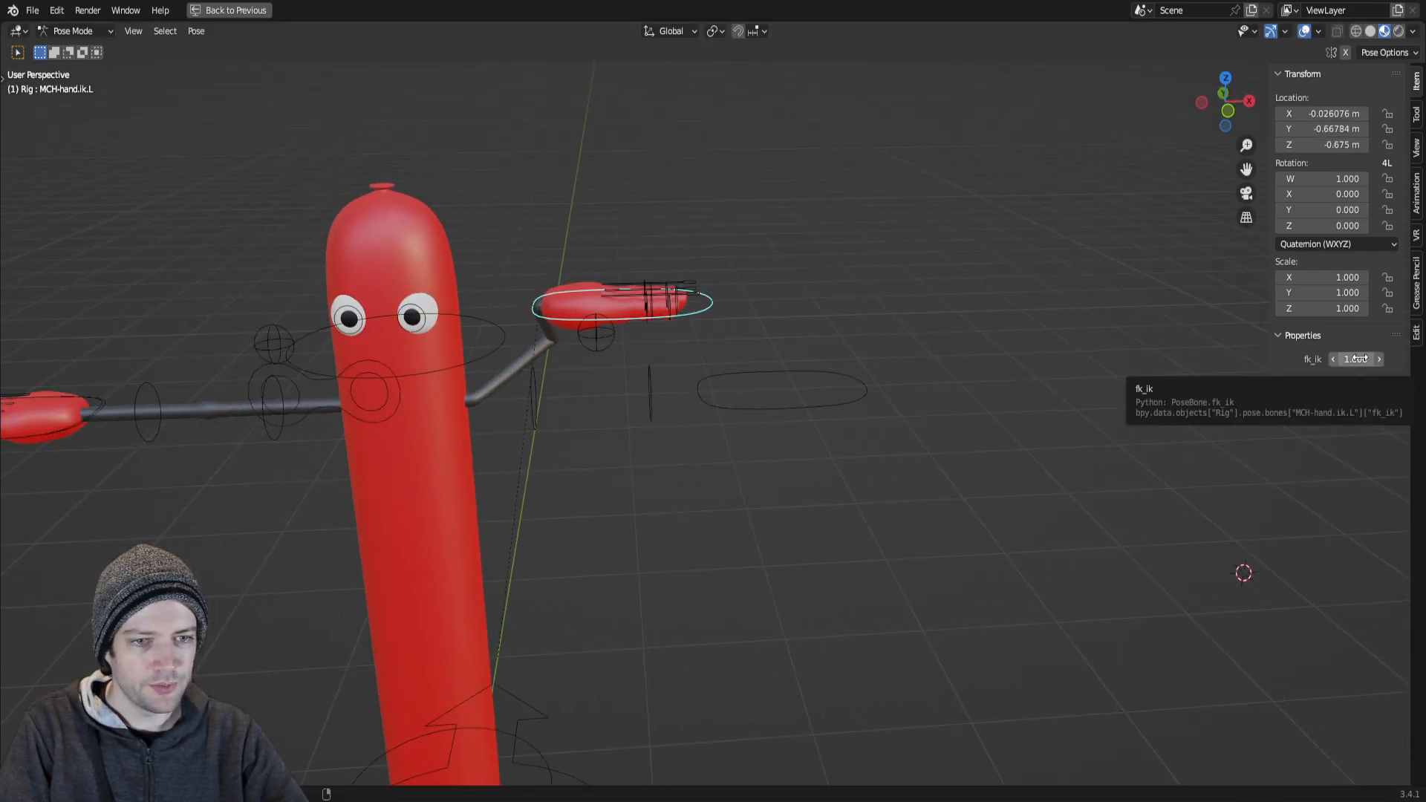
Step: Select the hand.fk.L control, and try lowering the fk_ik property of the MCH-hand.ik.L control
left_click(735, 409)
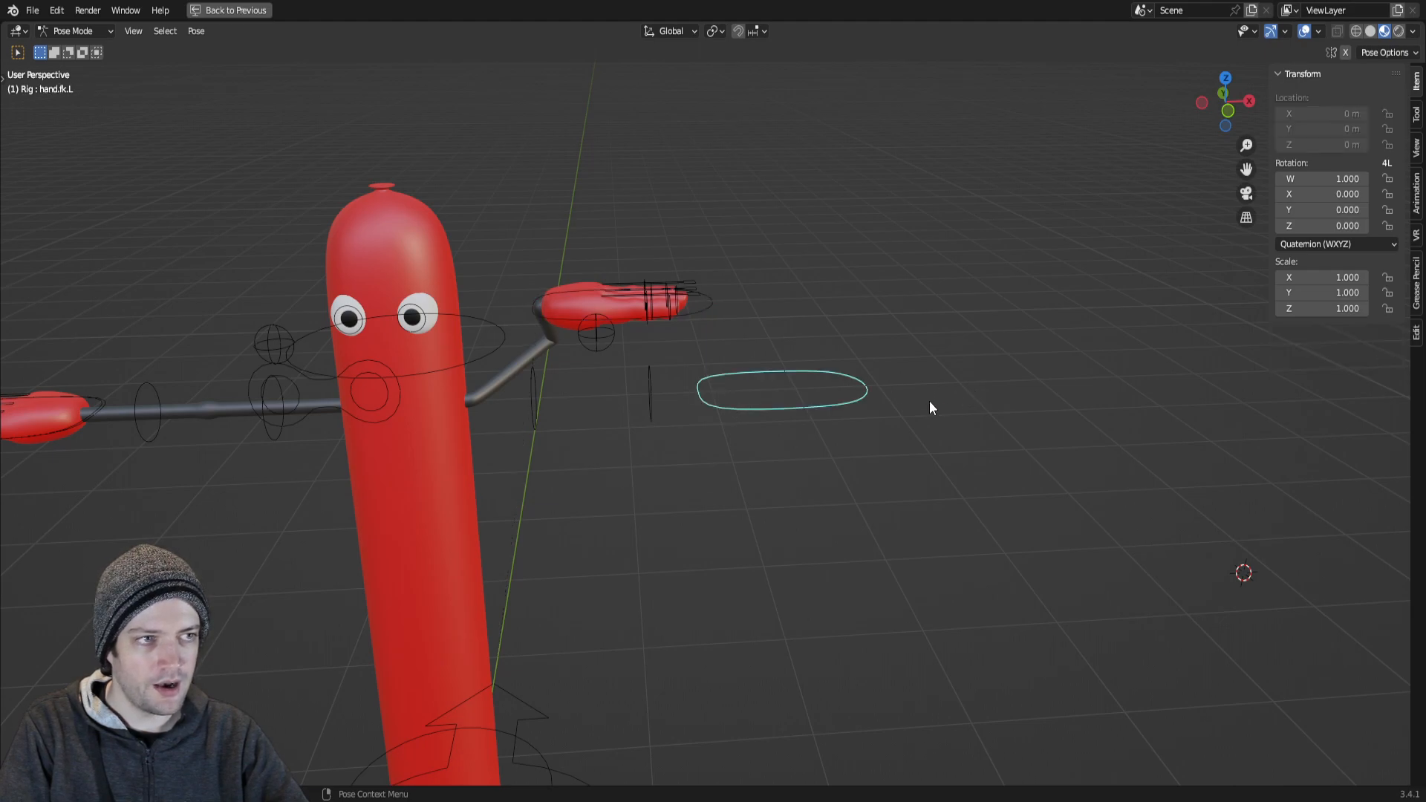
middle_click_drag(929, 408, 617, 305)
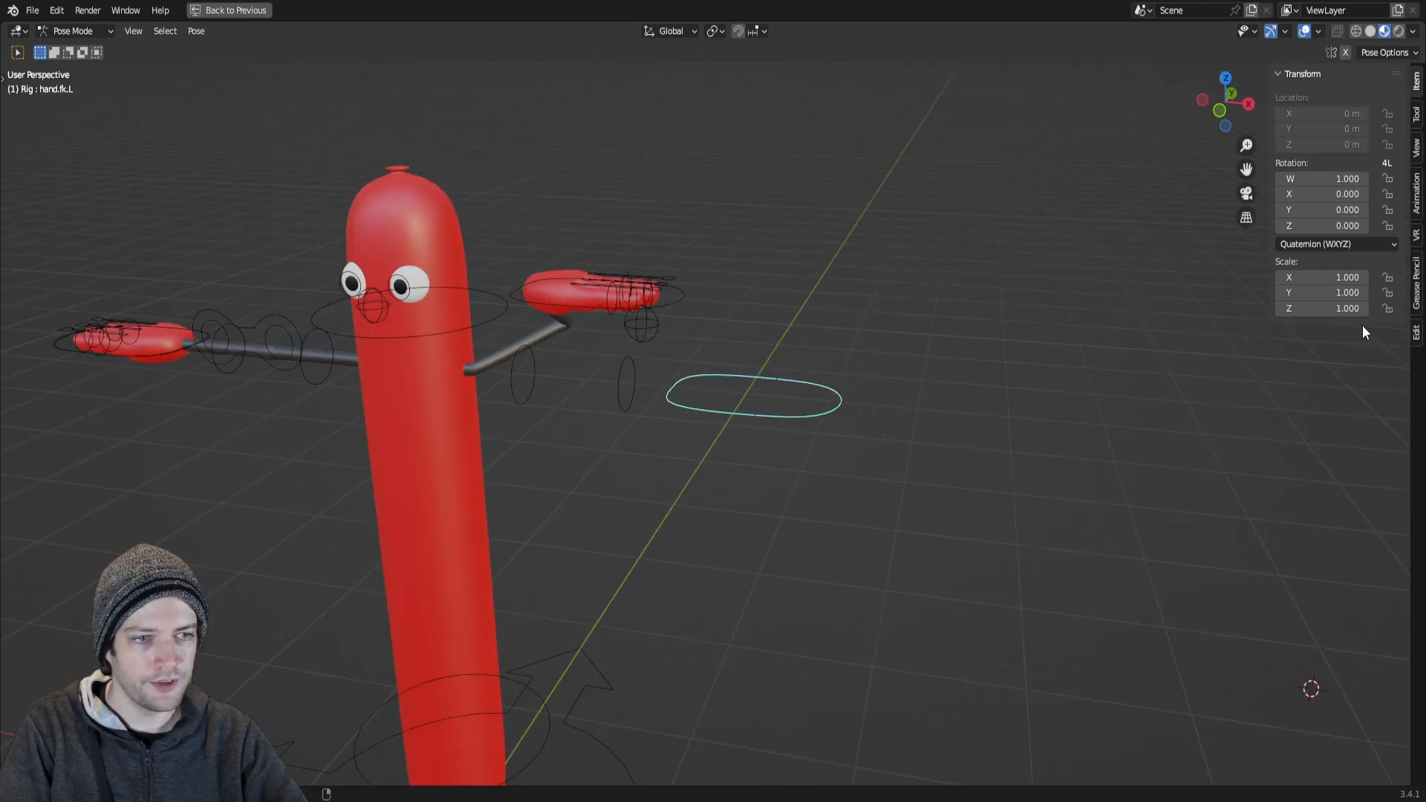
left_click(662, 307)
left_click_drag(1355, 359, 1281, 358)
Step: Undo the fk_ik change and the moves of the left hand IK control
scroll(909, 368, "down", 4)
key("ctrl+z")
key("ctrl+z")
key("ctrl+z")
key("ctrl+z")
key("ctrl+z")
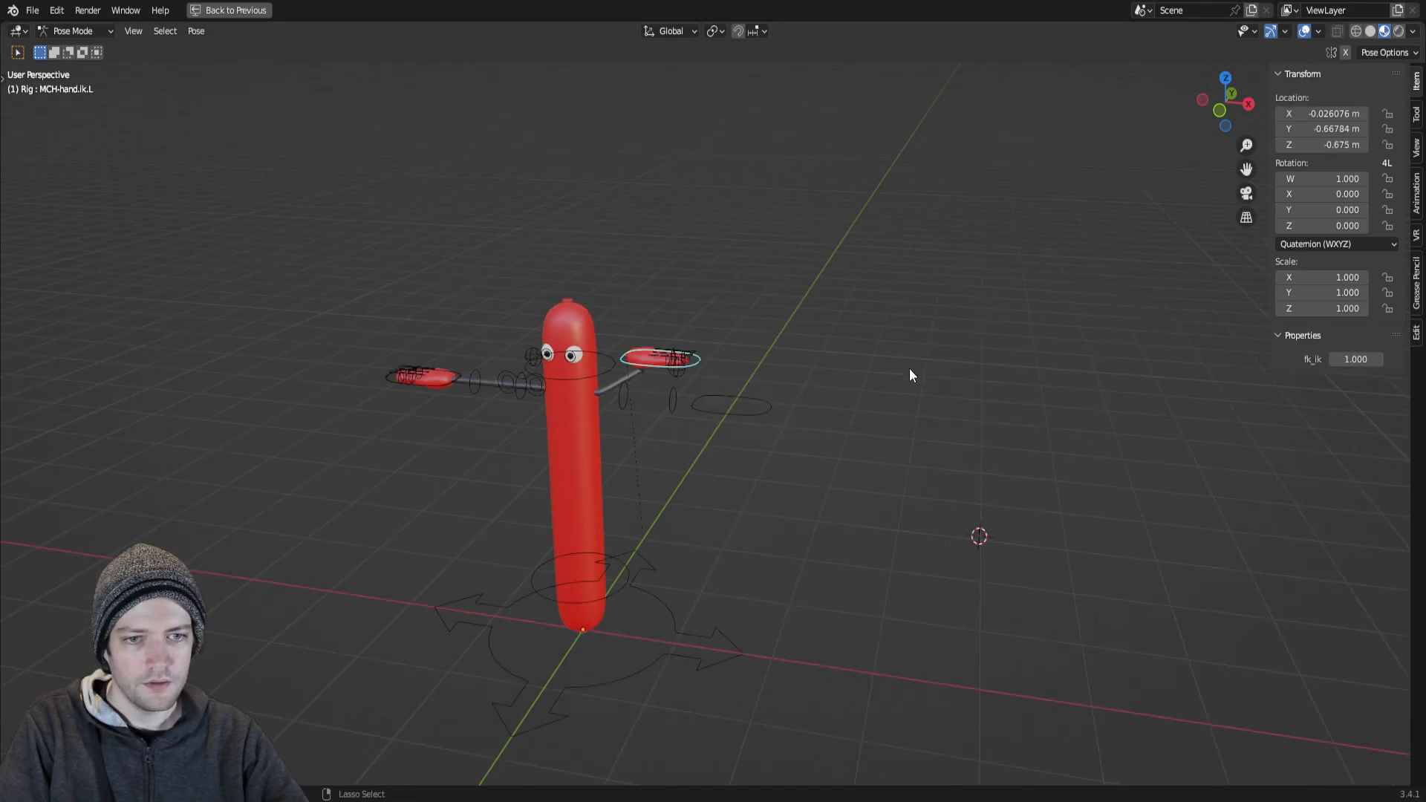
Step: Examine the whole hotdog character and its rig controls in perspective and front view
middle_click_drag(647, 390, 769, 416, "shift")
scroll(770, 417, "up", 4)
middle_click_drag(609, 437, 654, 441)
middle_click_drag(512, 501, 582, 510, "shift")
middle_click_drag(801, 594, 799, 448, "shift")
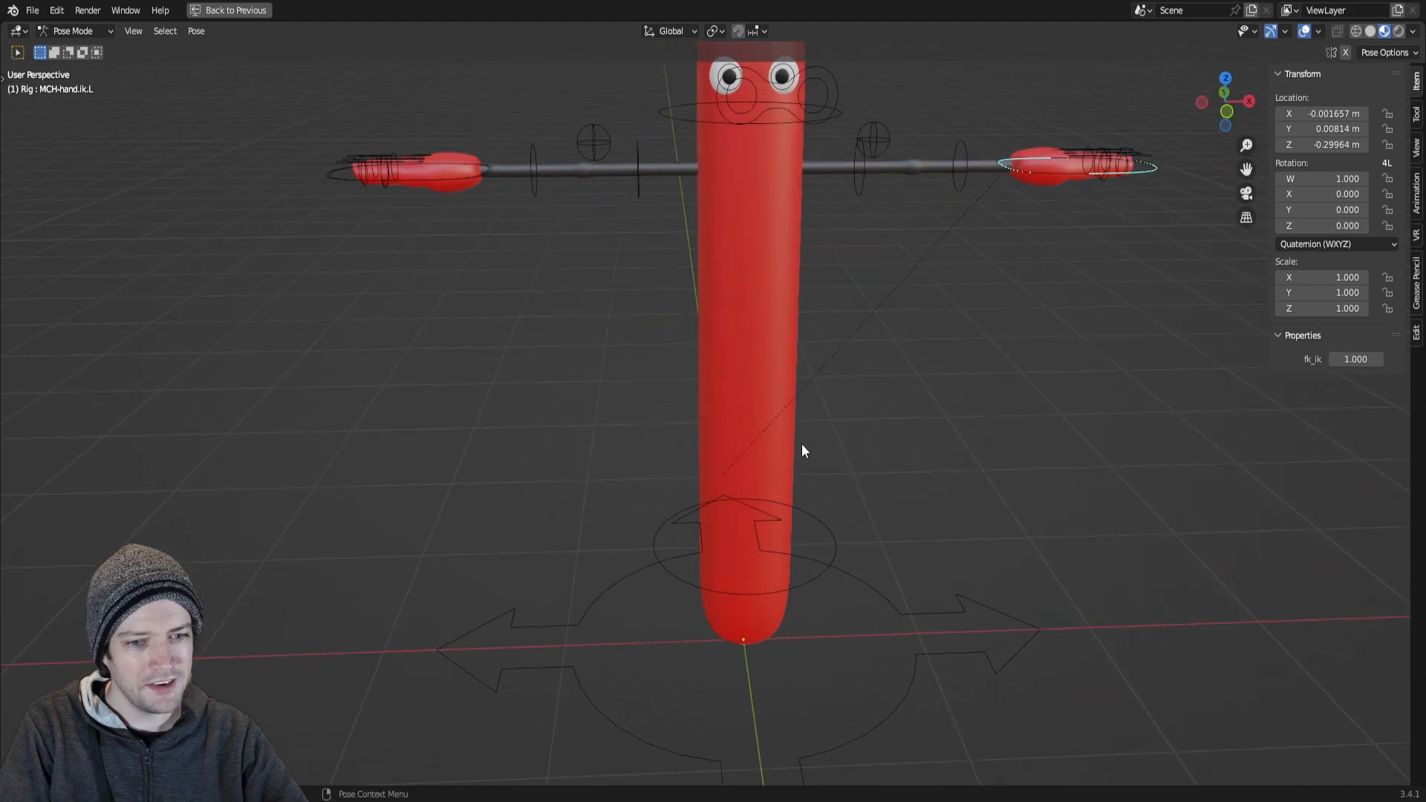
scroll(996, 500, "down", 4)
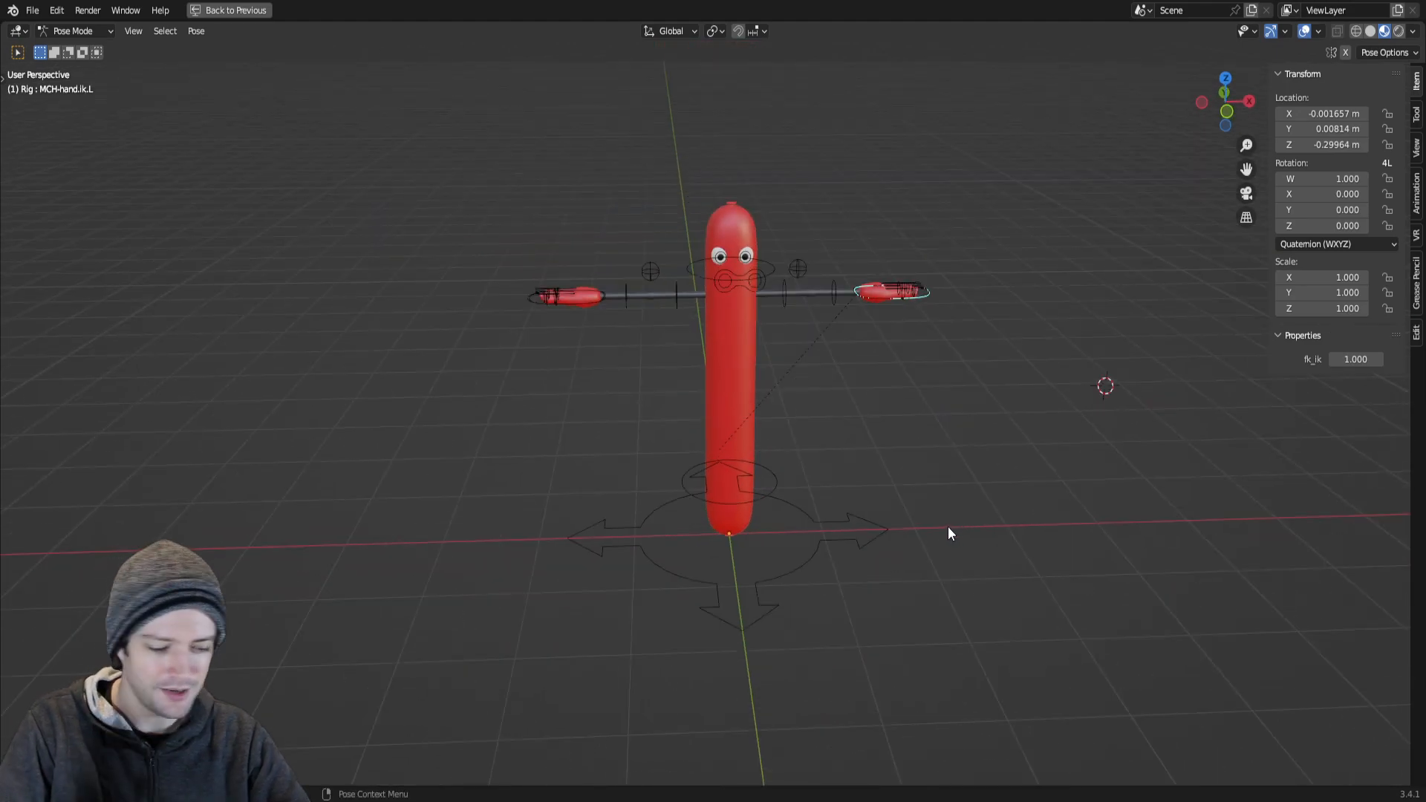
key("KP_1")
scroll(948, 528, "up", 2)
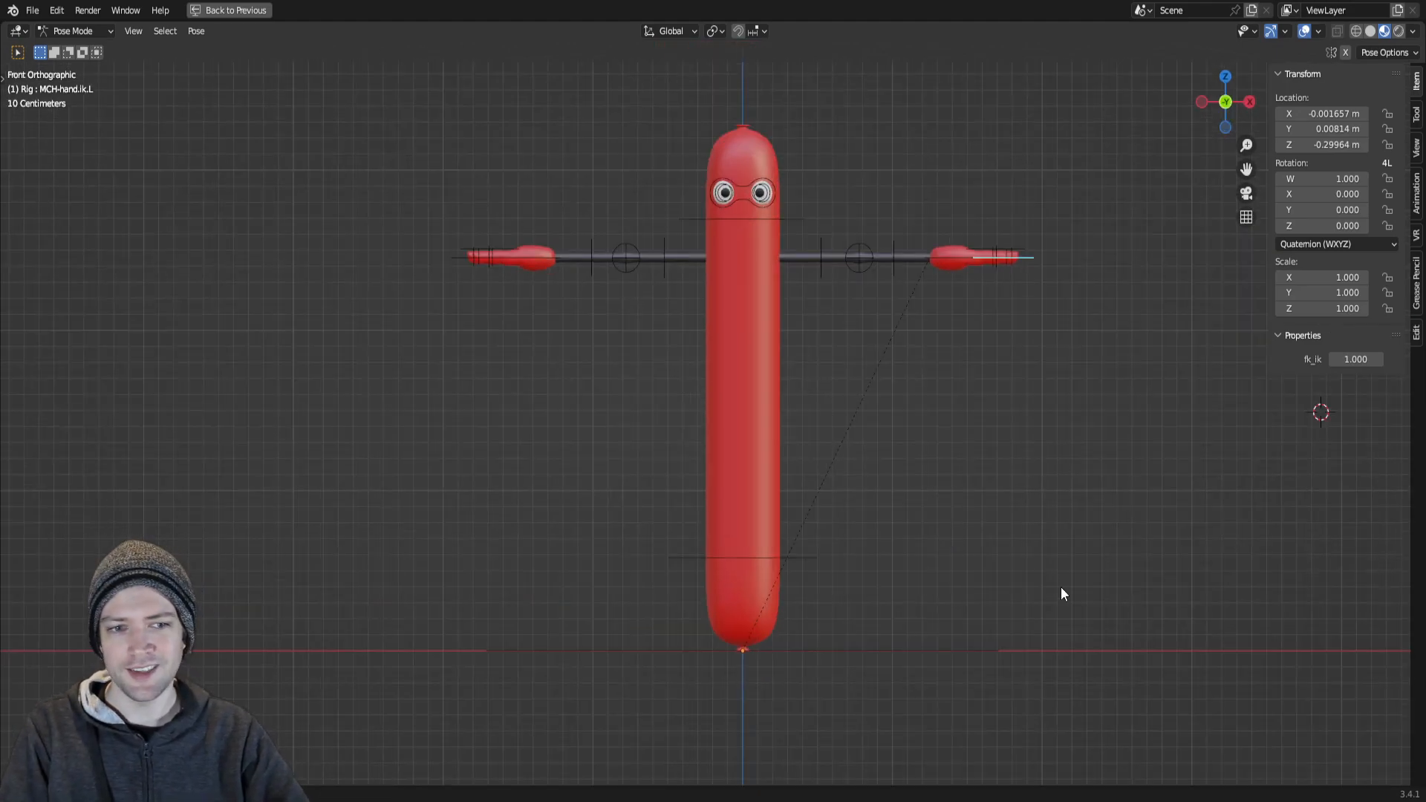
middle_click_drag(1061, 587, 974, 555, "shift")
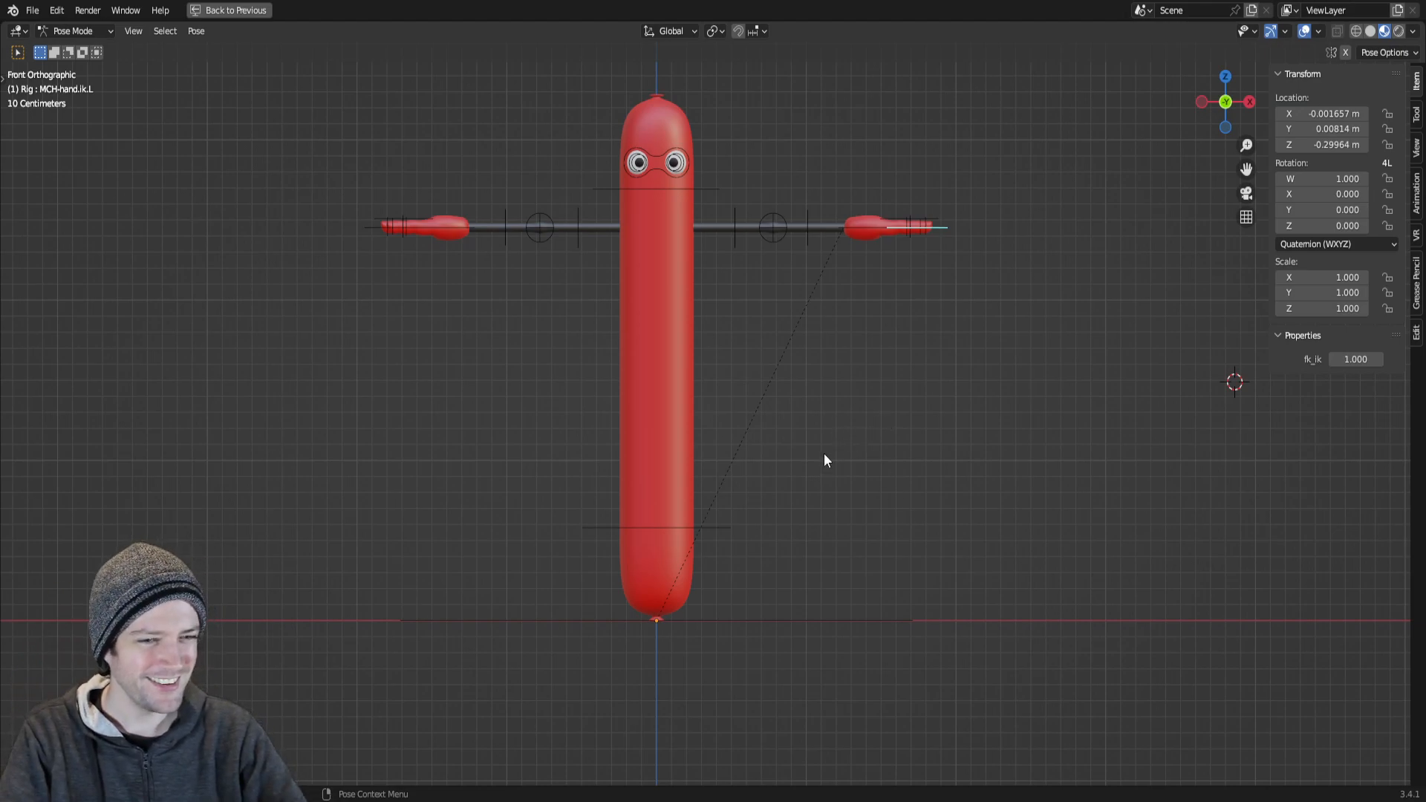
scroll(832, 444, "down", 1)
scroll(779, 491, "up", 1)
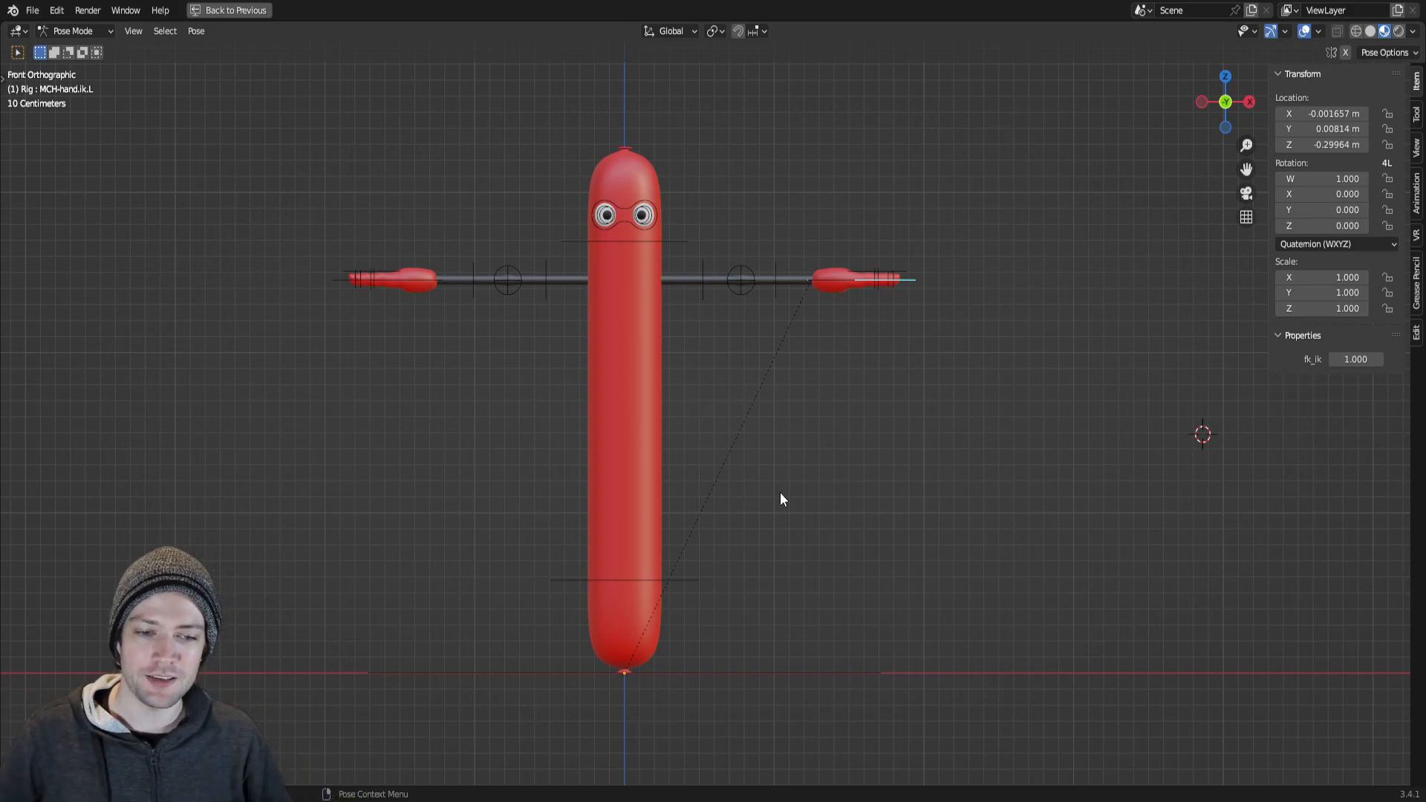
scroll(1031, 481, "down", 1)
middle_click_drag(869, 468, 829, 551)
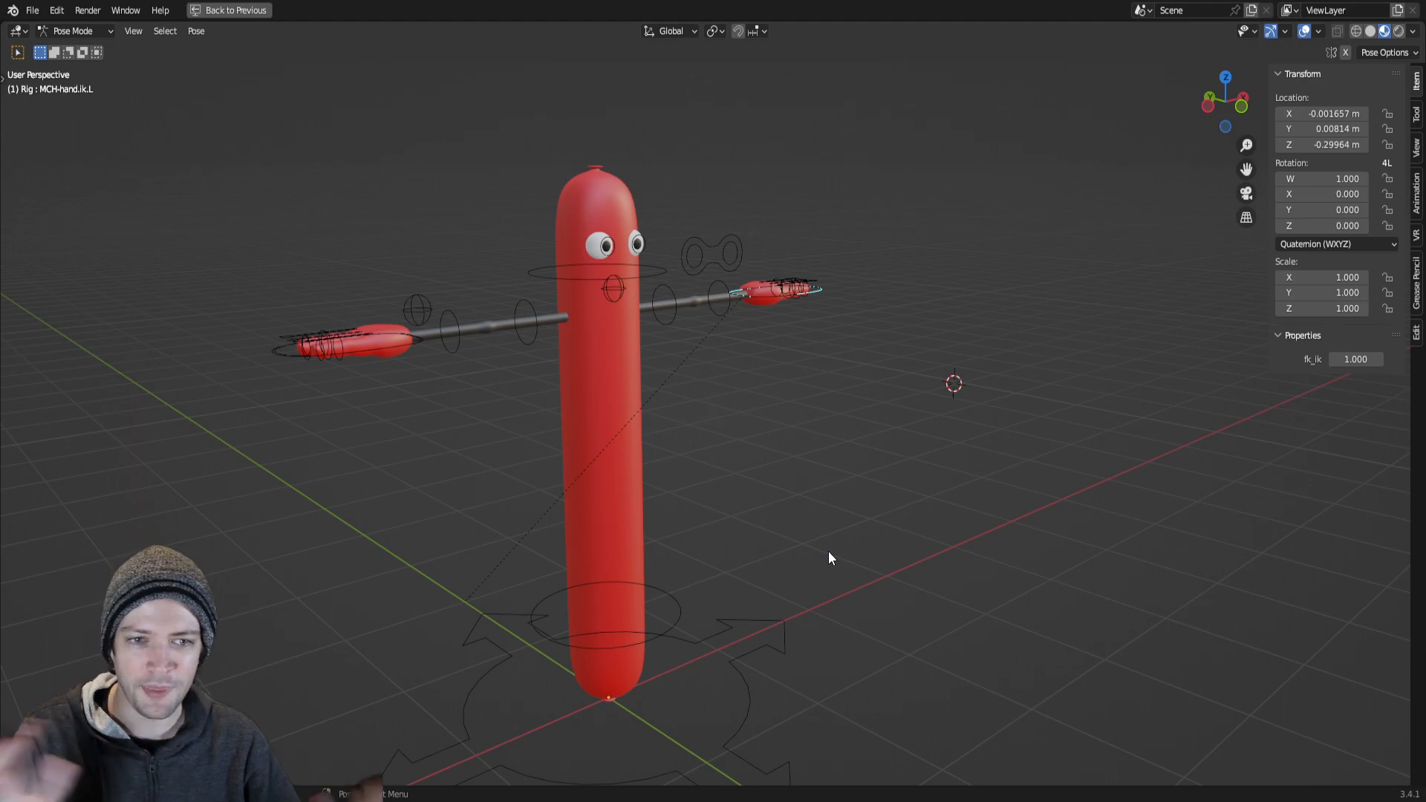
middle_click_drag(787, 542, 779, 459)
key("KP_1")
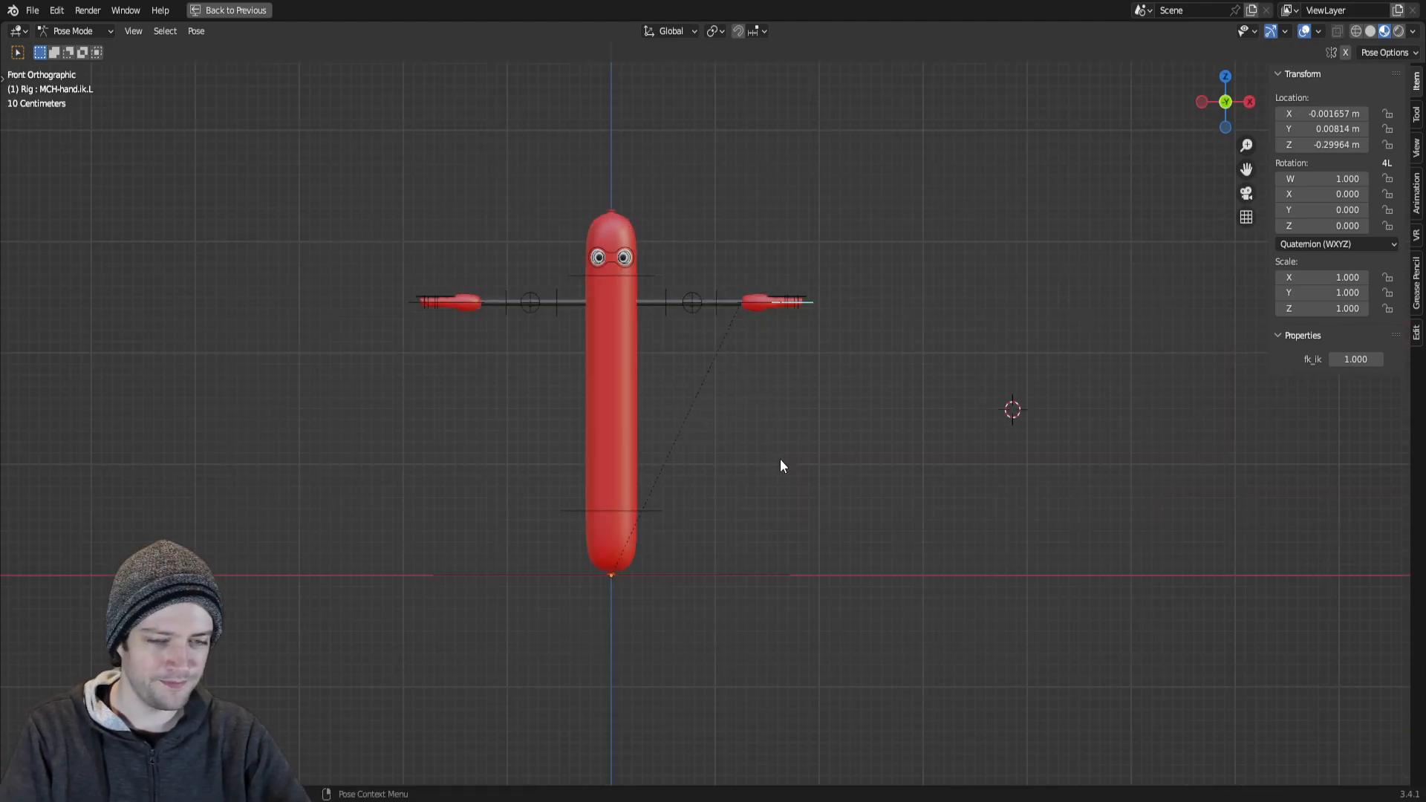
scroll(789, 455, "up", 1)
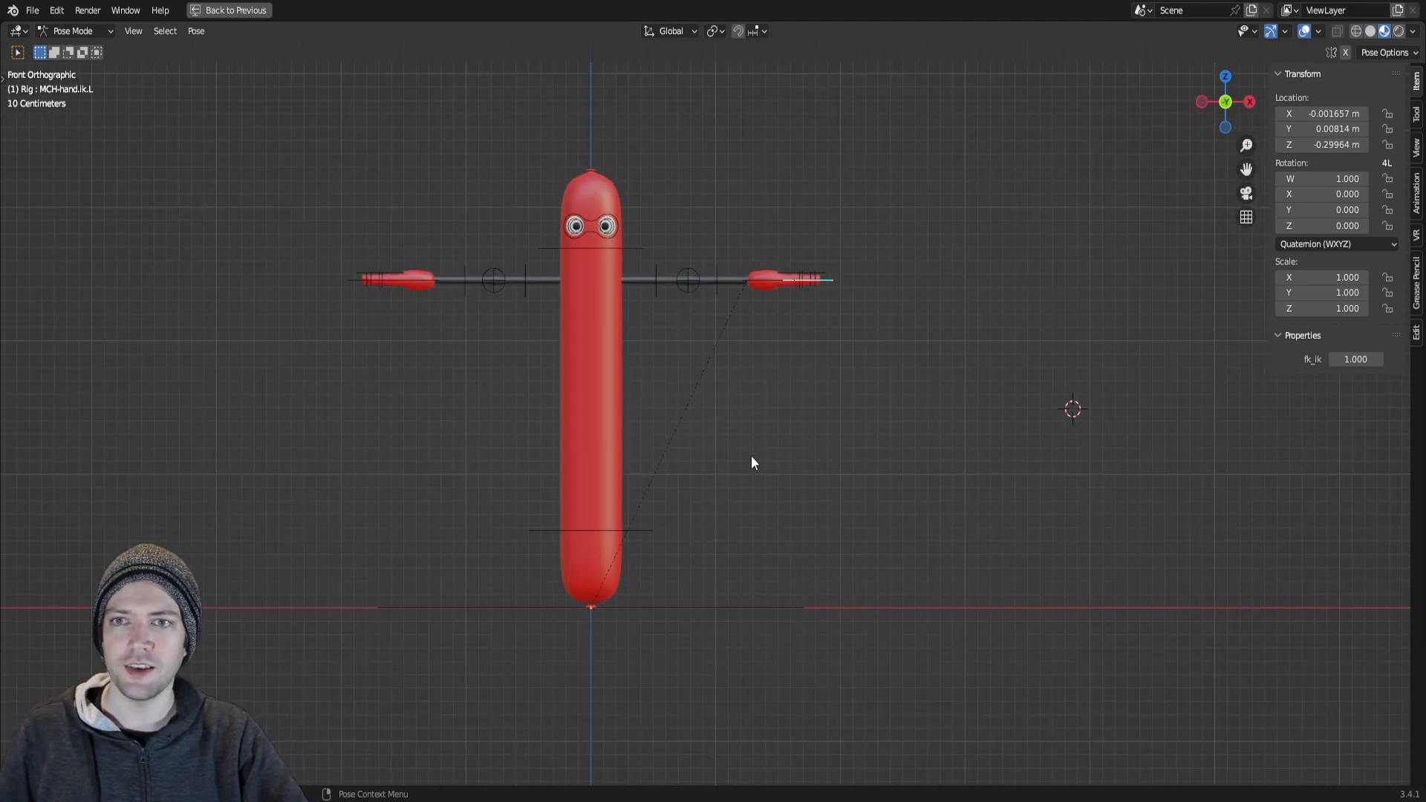